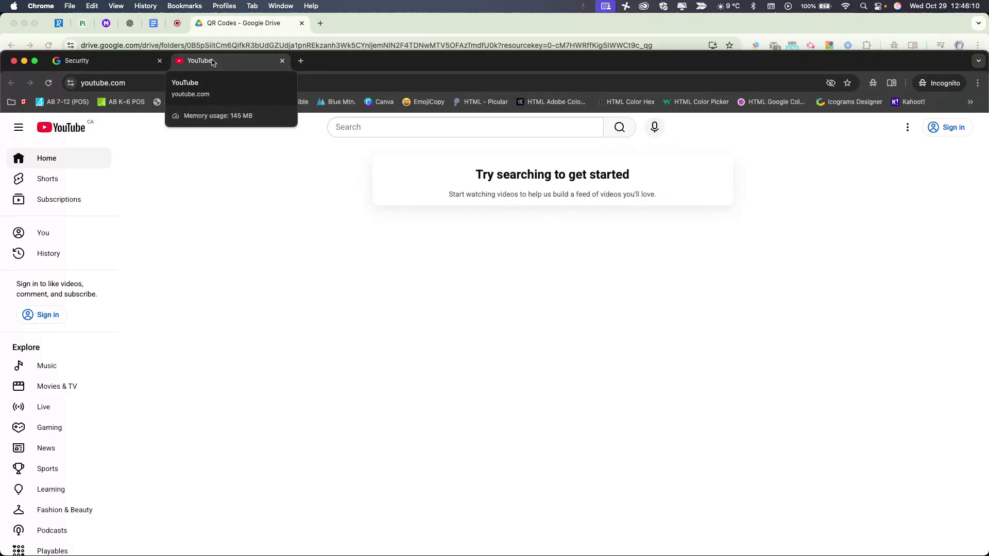
Look through the Google apps list on the account's Security page for the YouTube entry
left_click(128, 63)
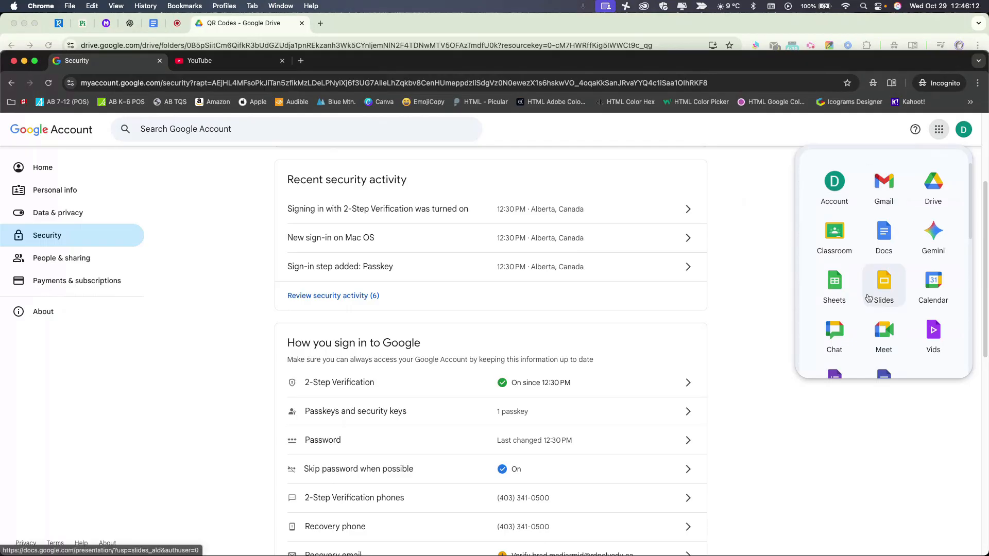
scroll(884, 286, "down", 3)
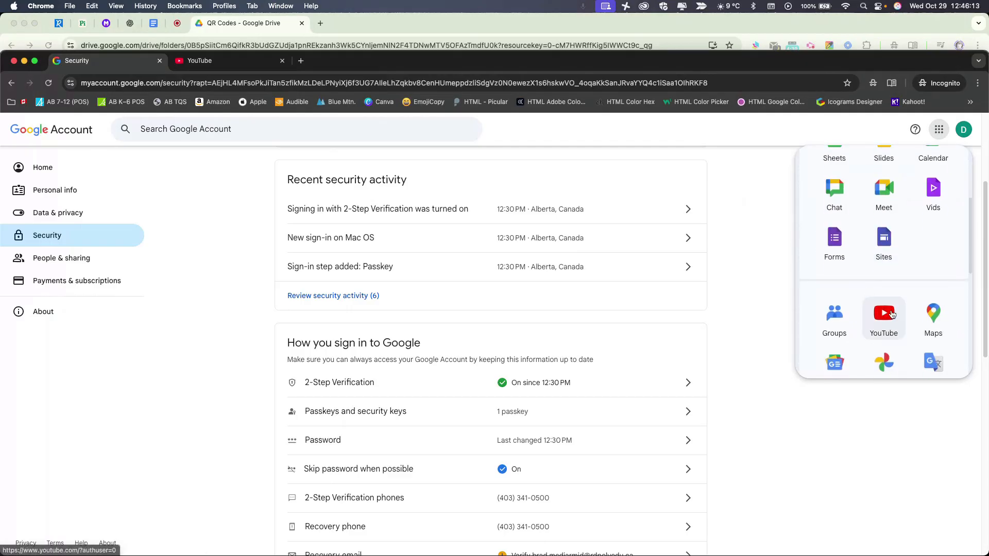
left_click(747, 182)
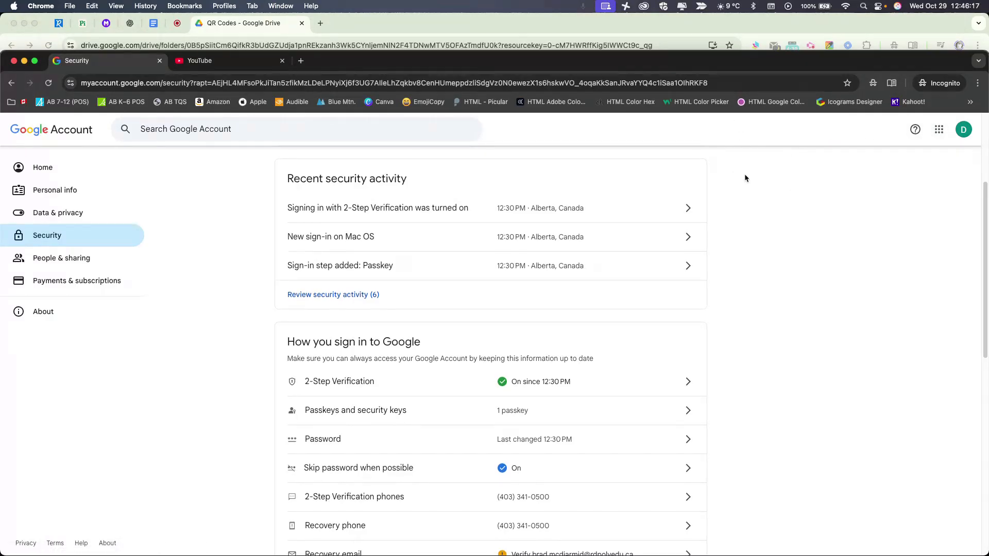
Sign in to YouTube with the Google account and turn on watch history
left_click(226, 61)
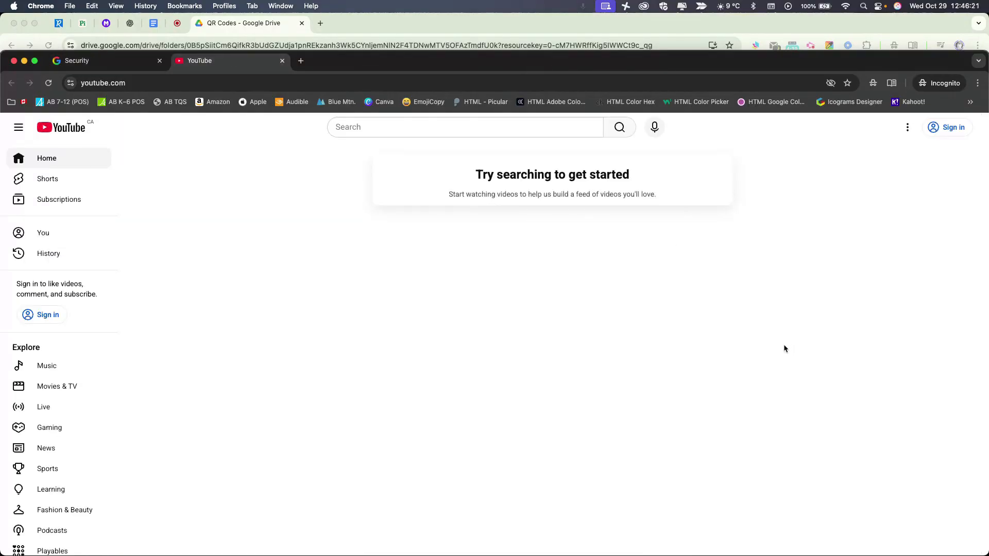
left_click(952, 128)
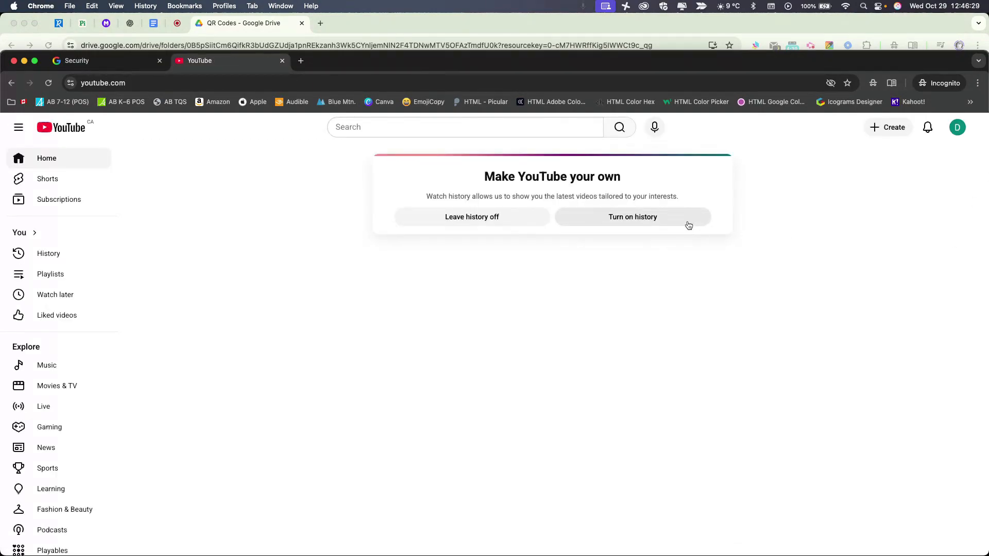
left_click(664, 219)
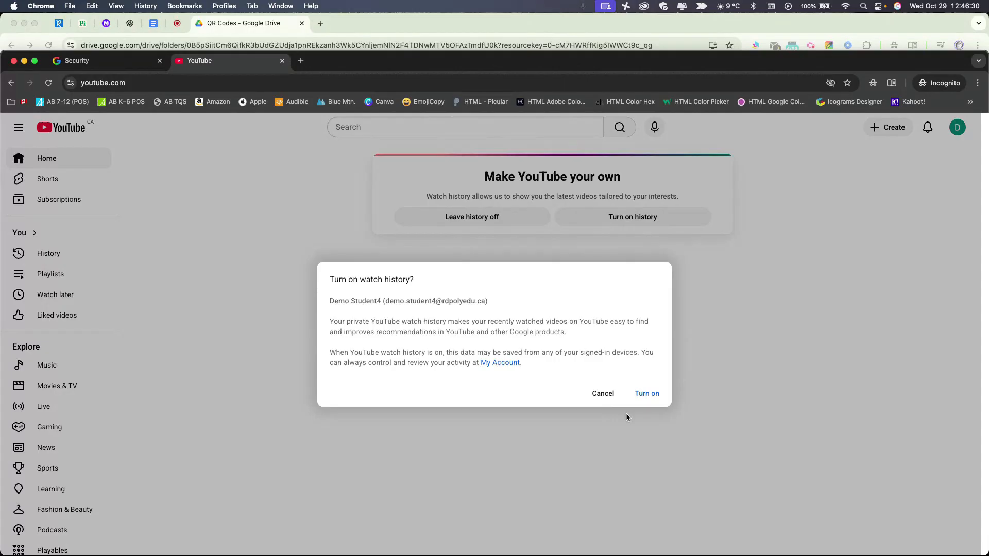
left_click(645, 394)
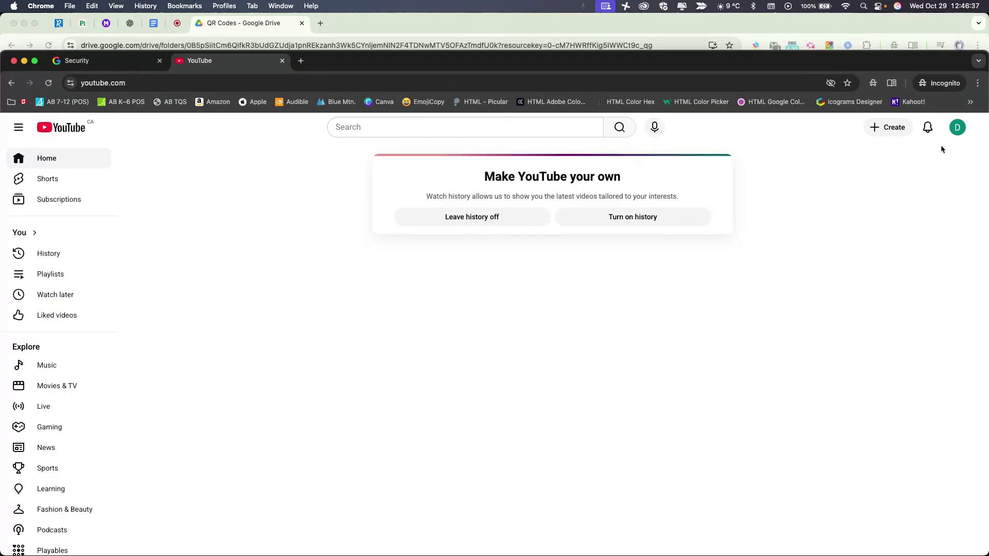
Create the account's channel through YouTube Studio with the suggested name and handle, and dismiss the introductory messages
left_click(956, 131)
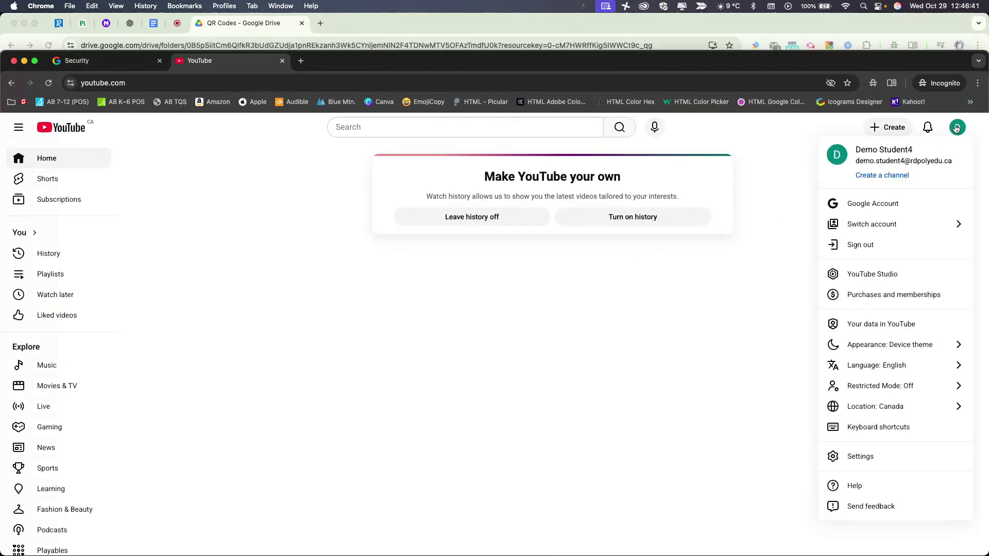
left_click(860, 276)
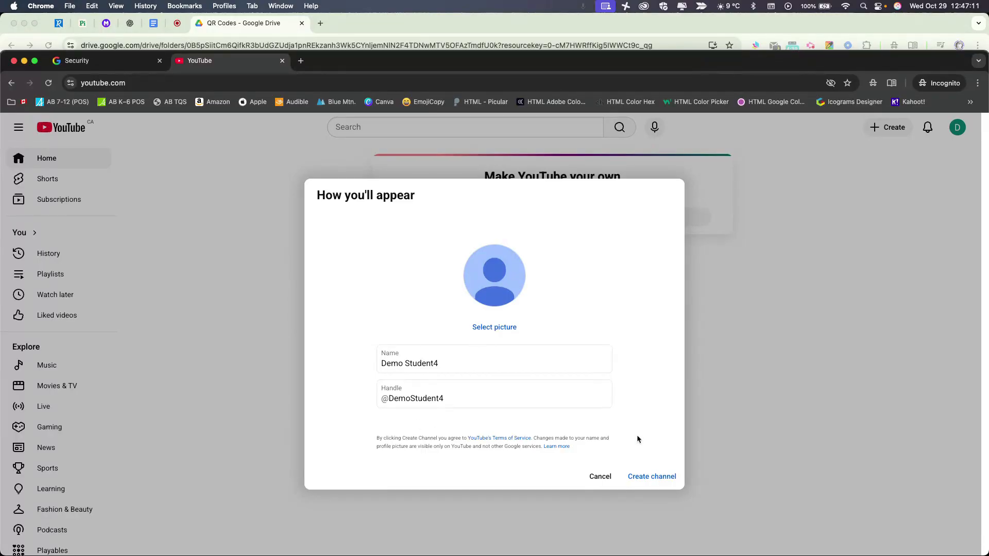
left_click(651, 476)
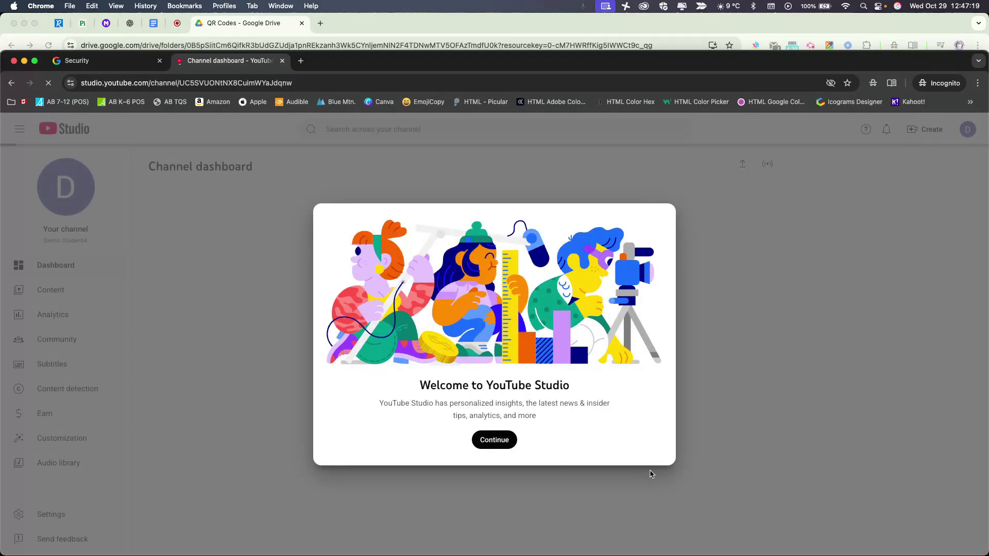
left_click(489, 439)
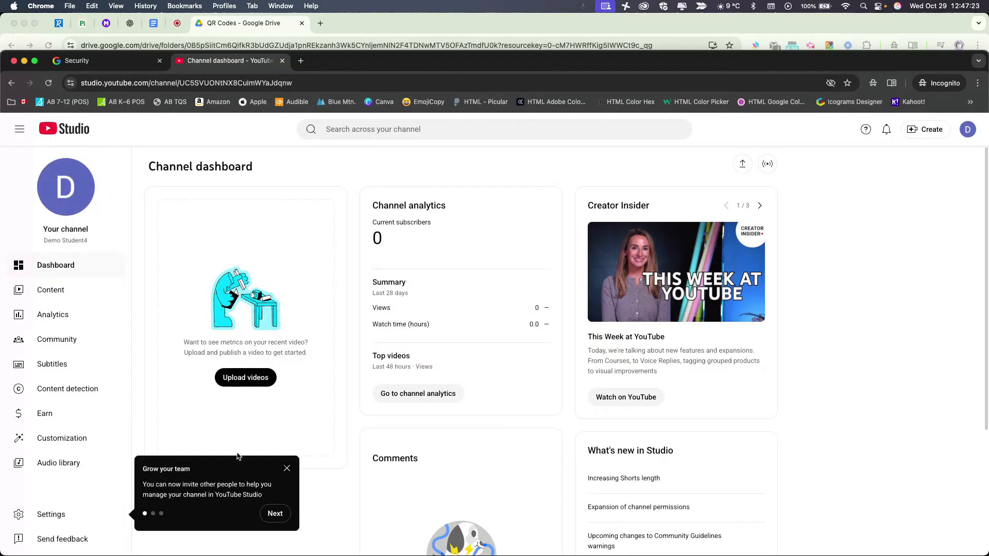
left_click(287, 469)
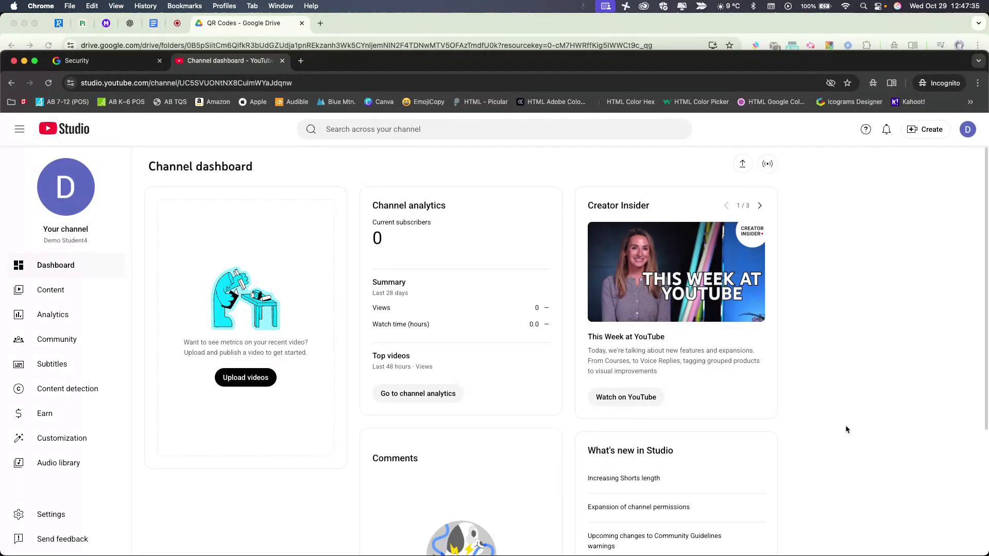
View the channel's content creation options in YouTube Studio
left_click(920, 129)
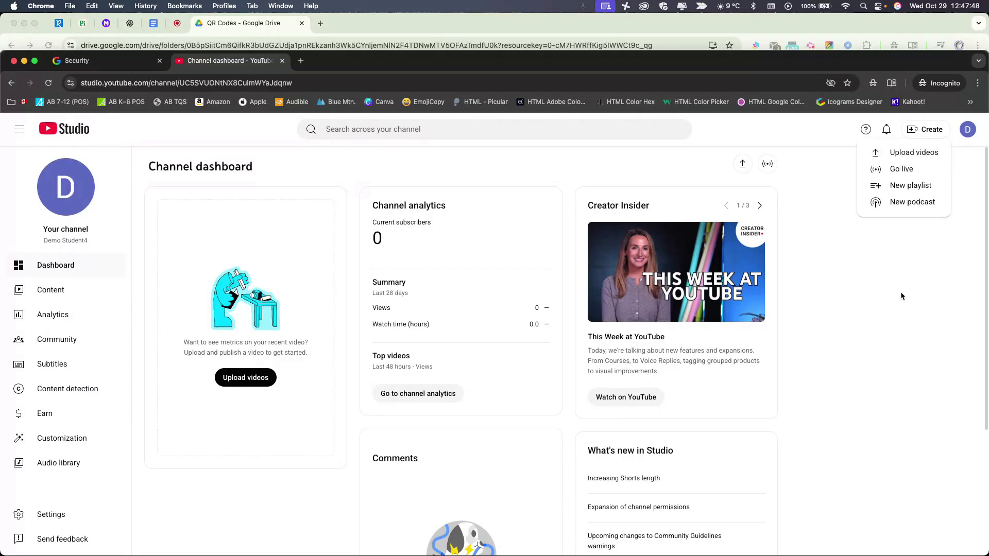
left_click(878, 346)
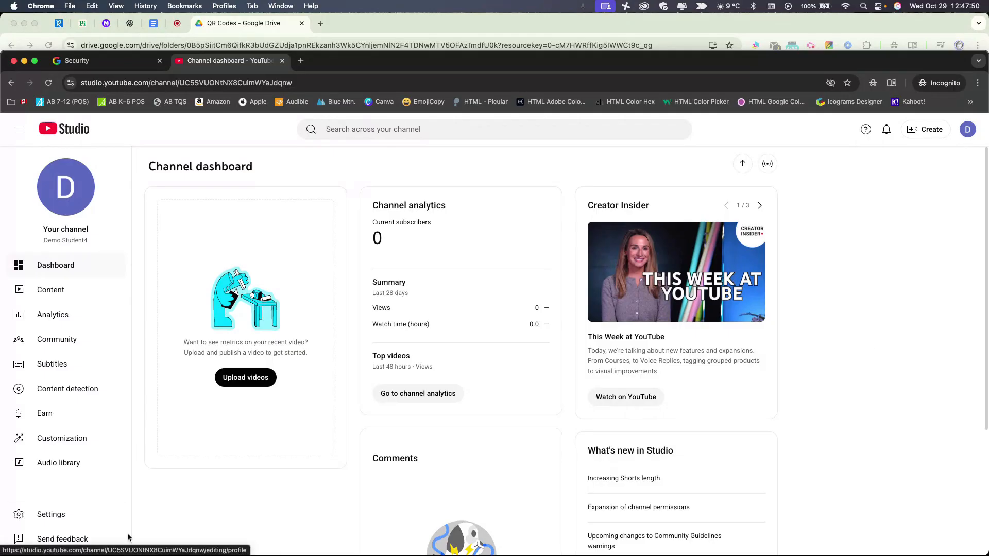
Set the default currency in the Studio settings to CAD — Canadian Dollar
left_click(50, 515)
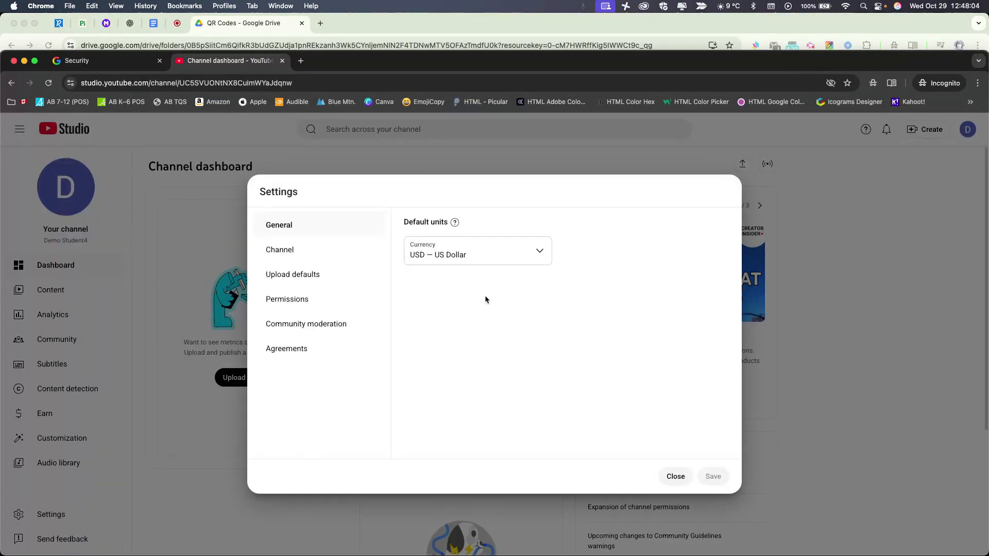
left_click(464, 257)
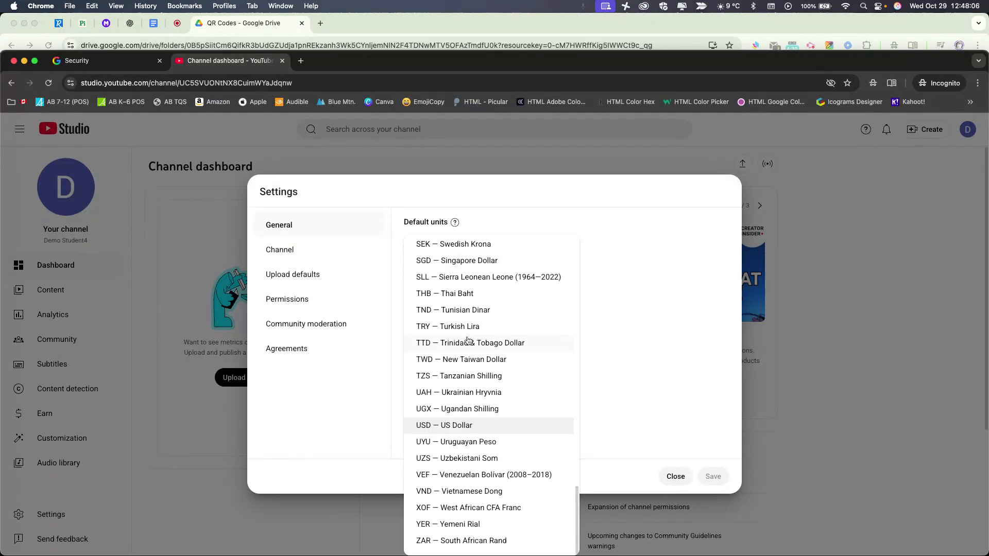
scroll(468, 341, "up", 20)
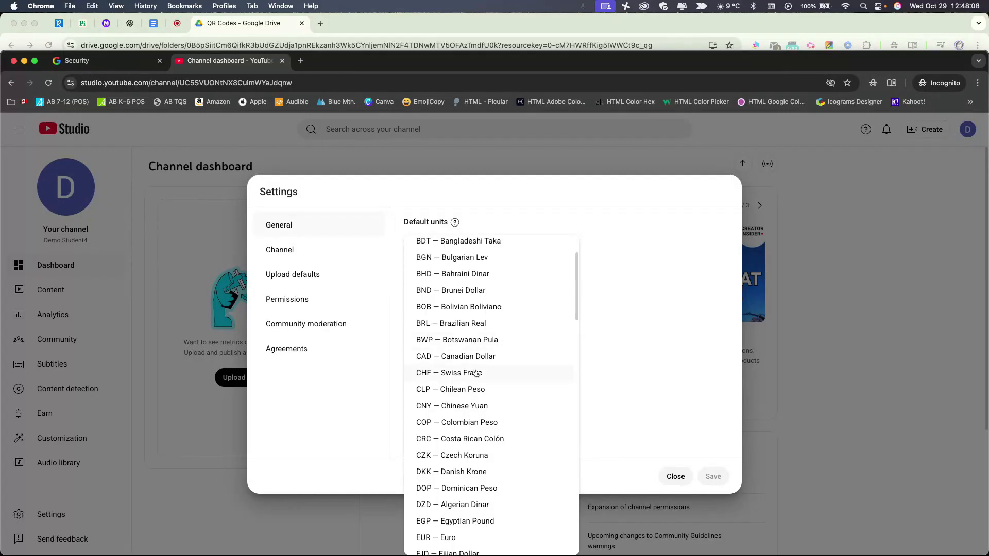
left_click(472, 357)
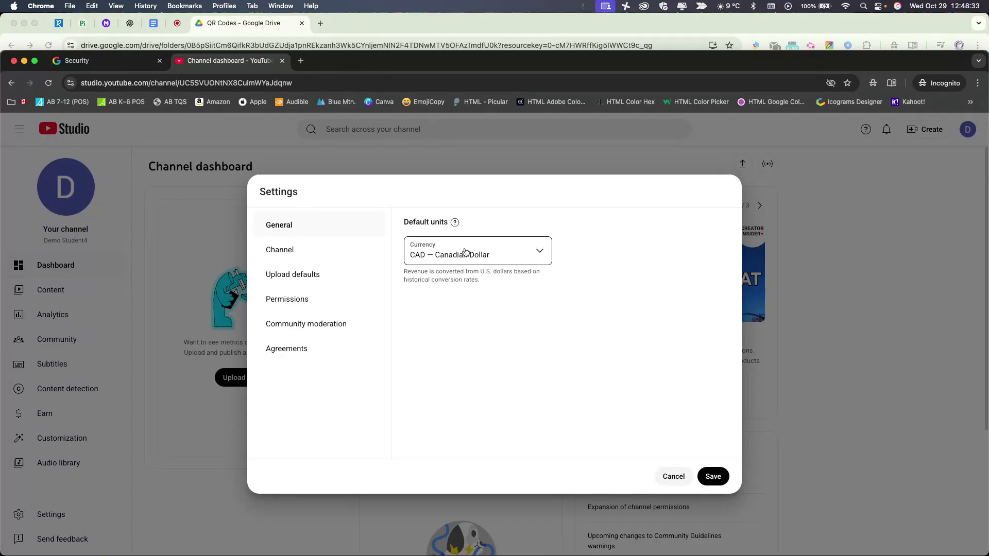
Set the channel's country of residence to Canada
left_click(287, 251)
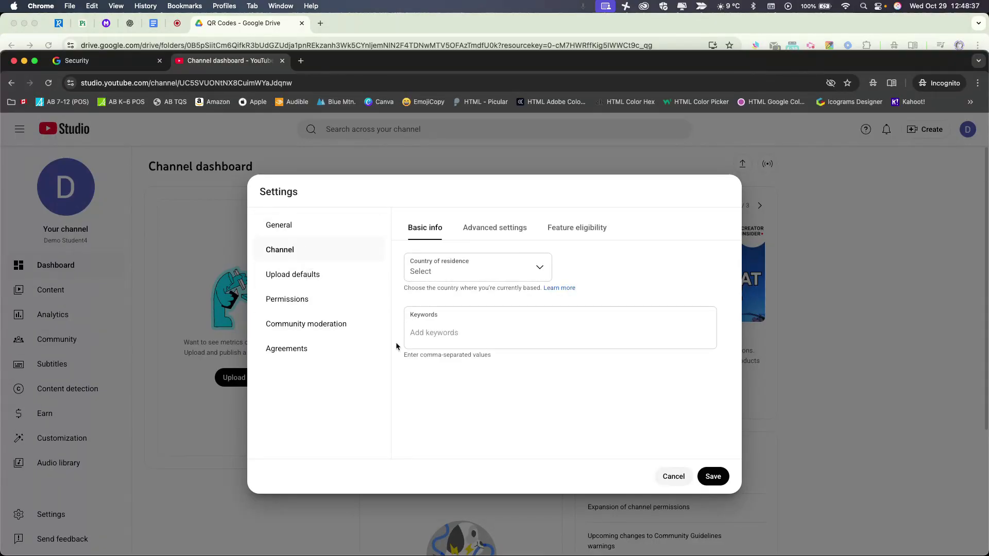
left_click(432, 271)
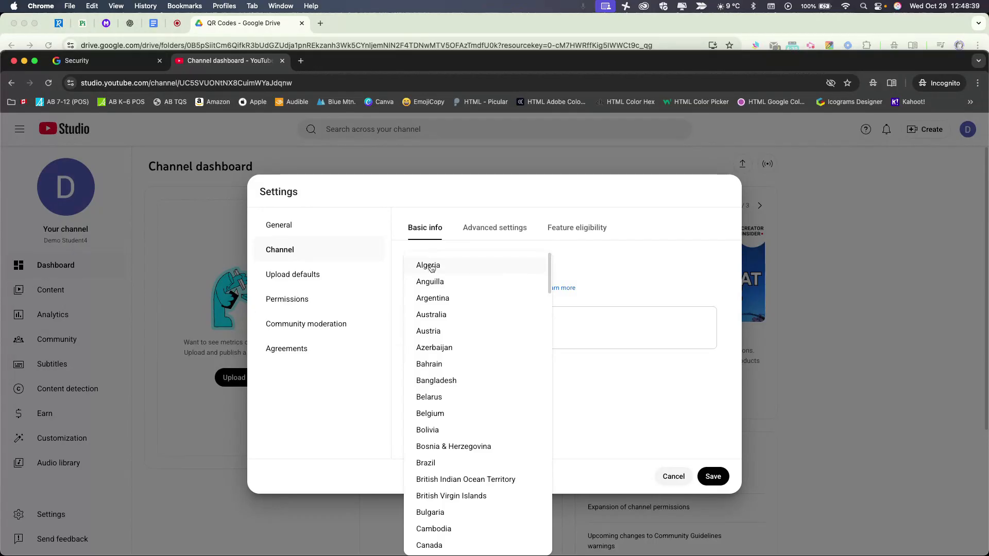
scroll(449, 379, "down", 3)
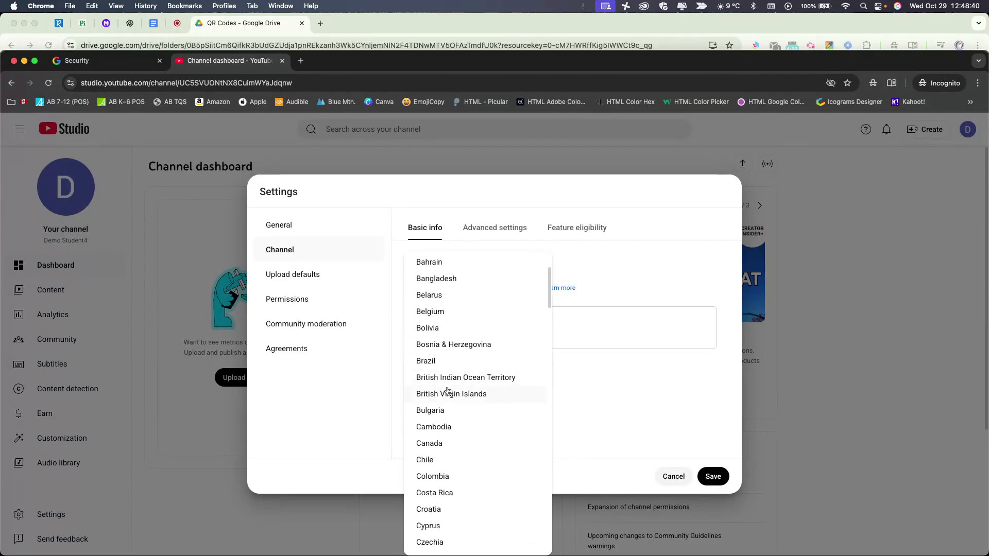
left_click(432, 443)
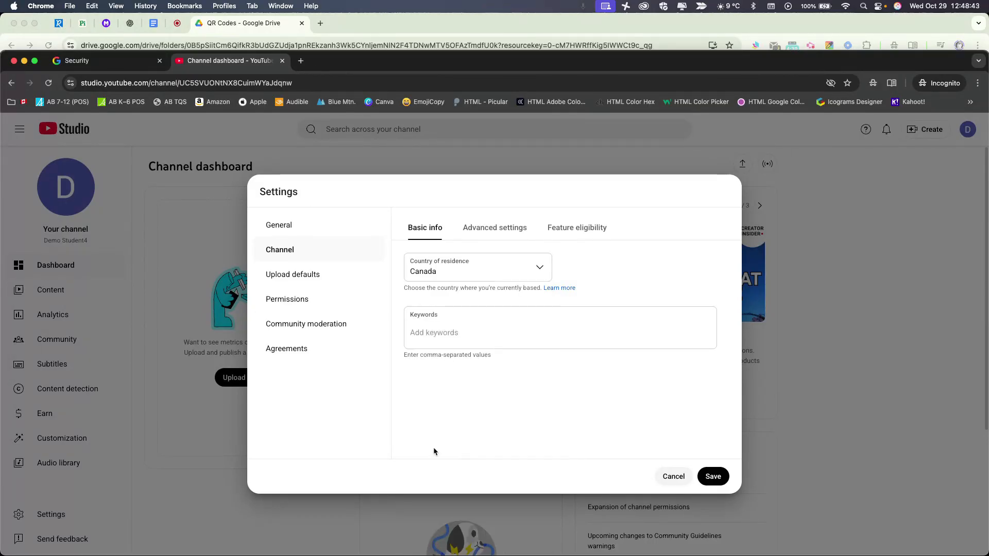
Set the channel as not made for kids and review the remaining advanced channel settings
left_click(494, 228)
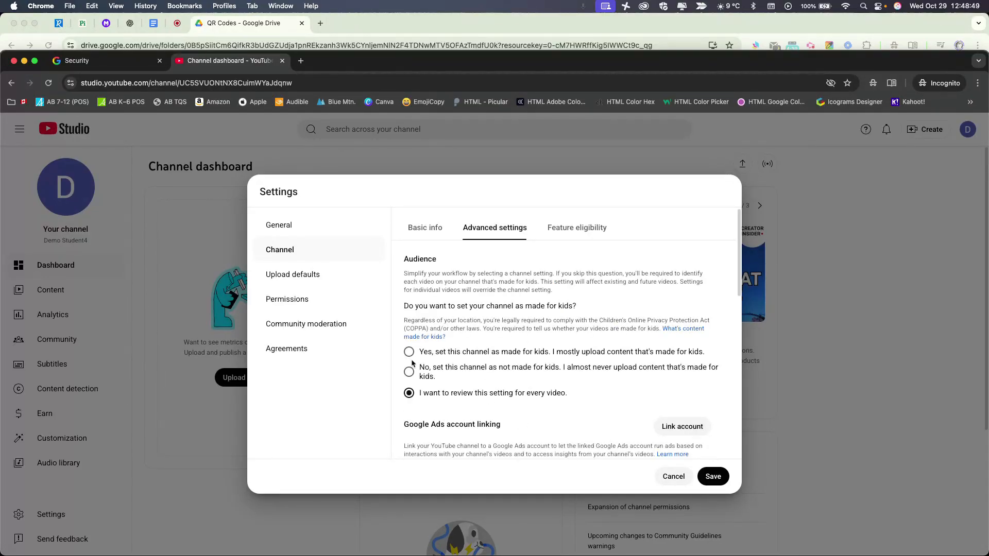
left_click(409, 372)
scroll(443, 375, "down", 3)
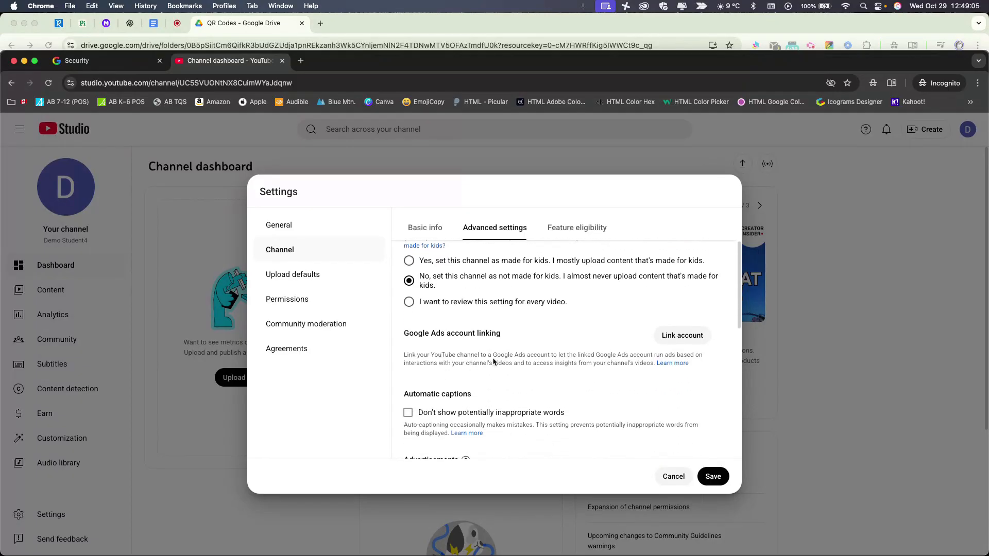
scroll(498, 362, "down", 3)
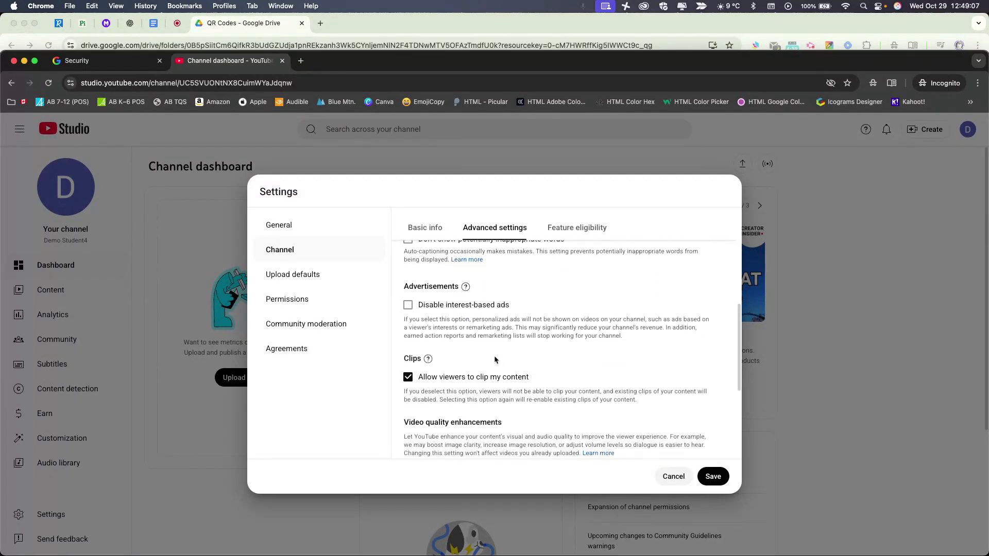
scroll(495, 357, "down", 1)
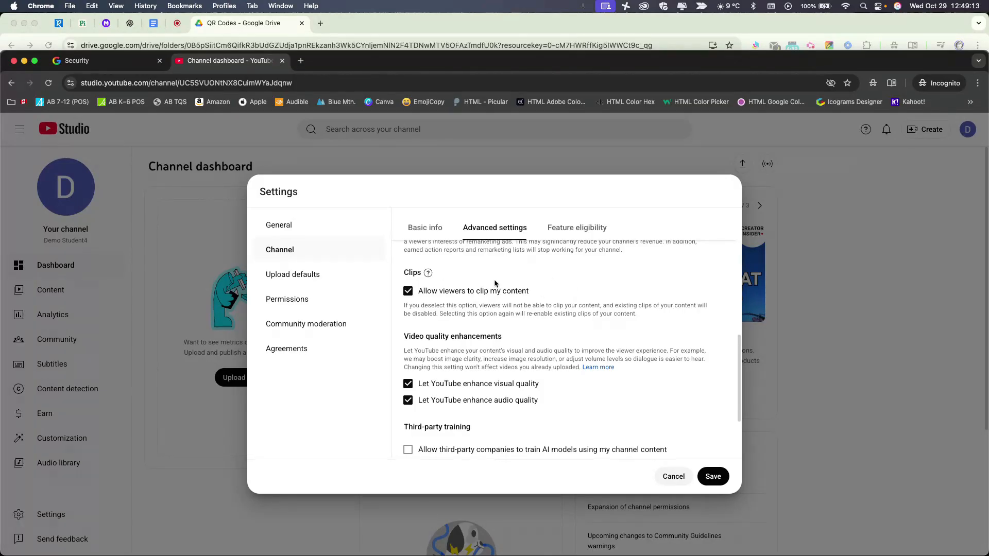
scroll(551, 295, "down", 2)
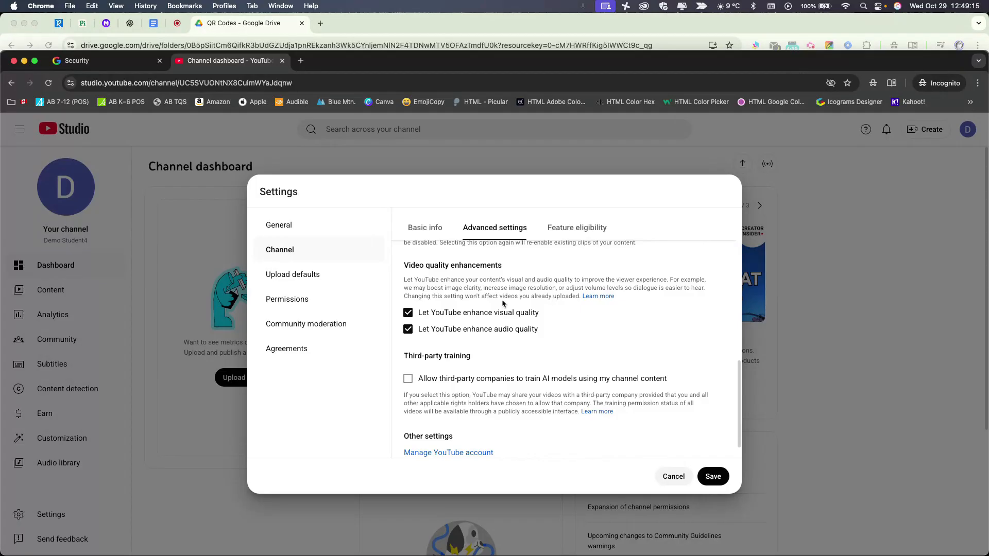
scroll(473, 329, "down", 1)
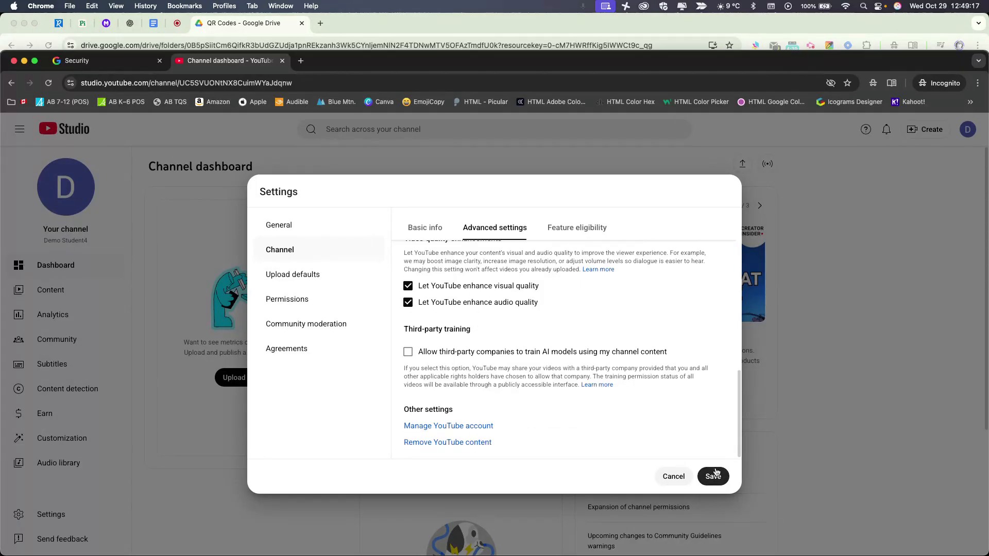
Check the phone verification requirement for the channel's intermediate features, view the verification page, and return to the Studio settings
left_click(573, 228)
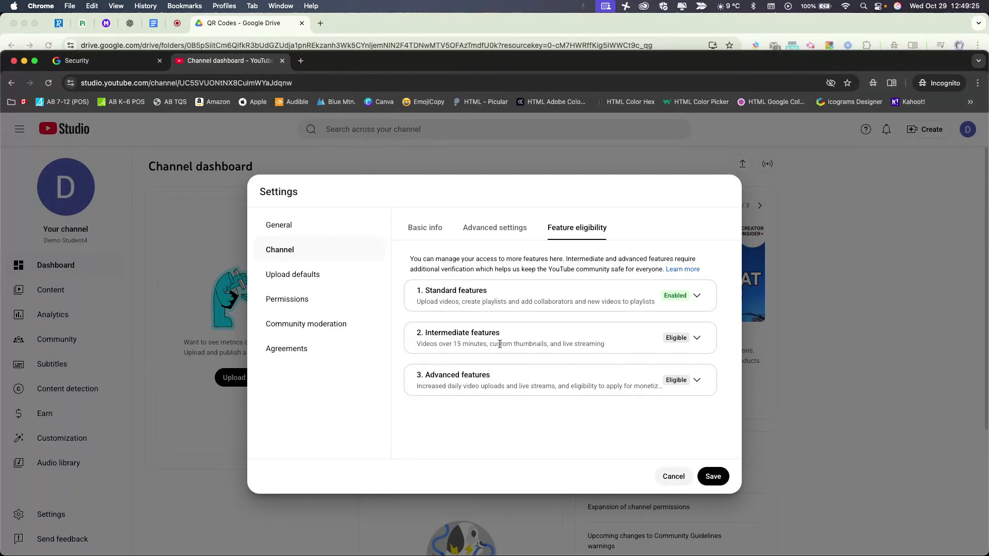
left_click(697, 338)
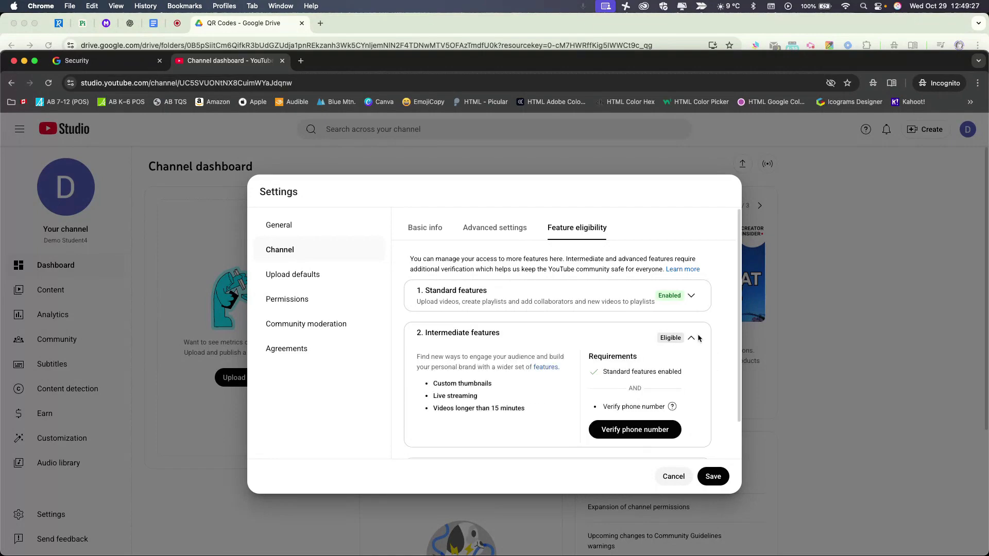
left_click(635, 430)
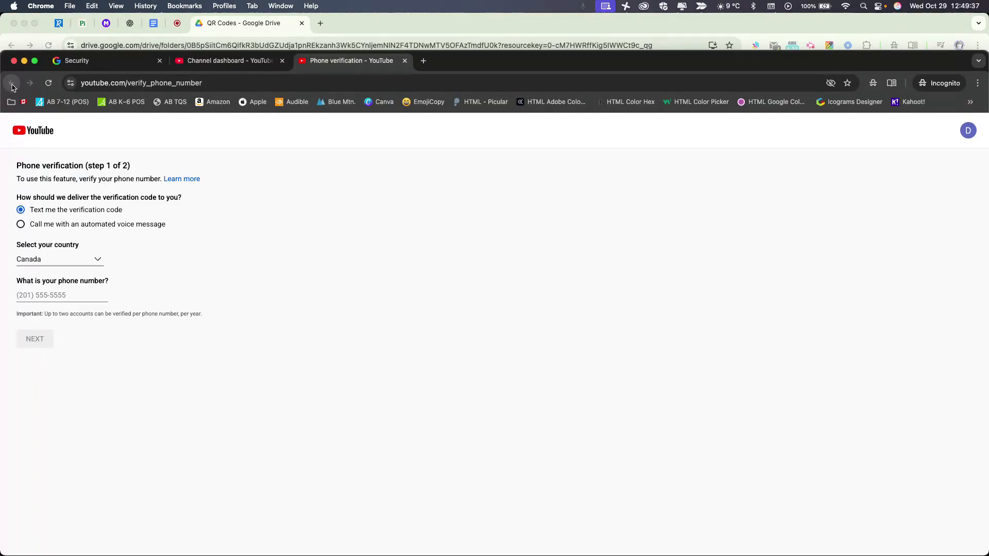
left_click(240, 61)
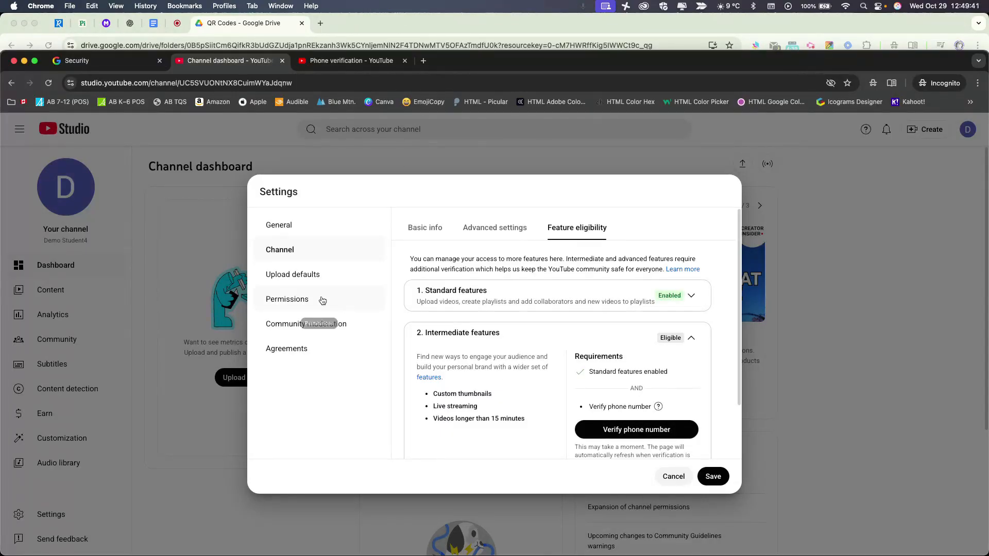
Set the default visibility for uploaded videos to Unlisted in the upload defaults
left_click(287, 276)
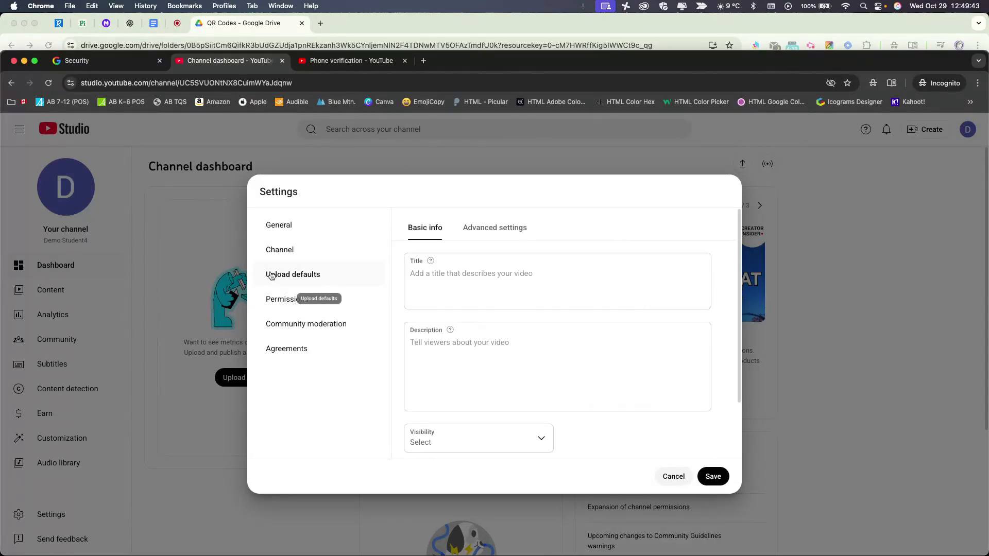
scroll(532, 438, "down", 3)
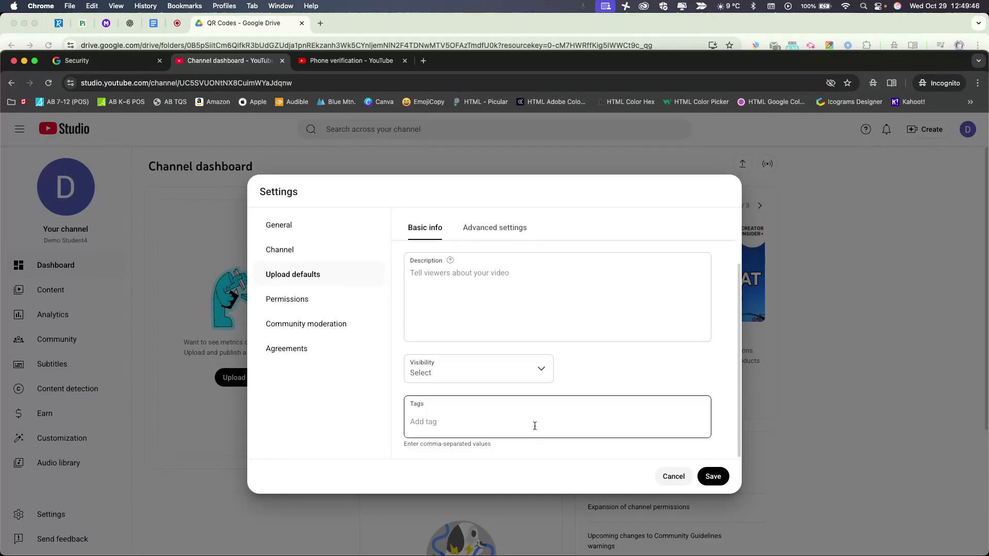
left_click(438, 378)
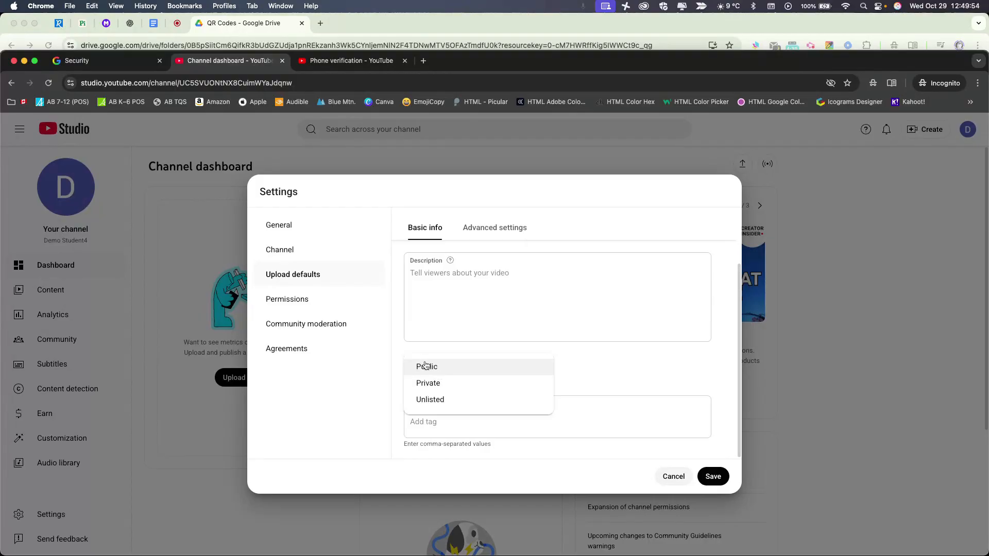
left_click(424, 402)
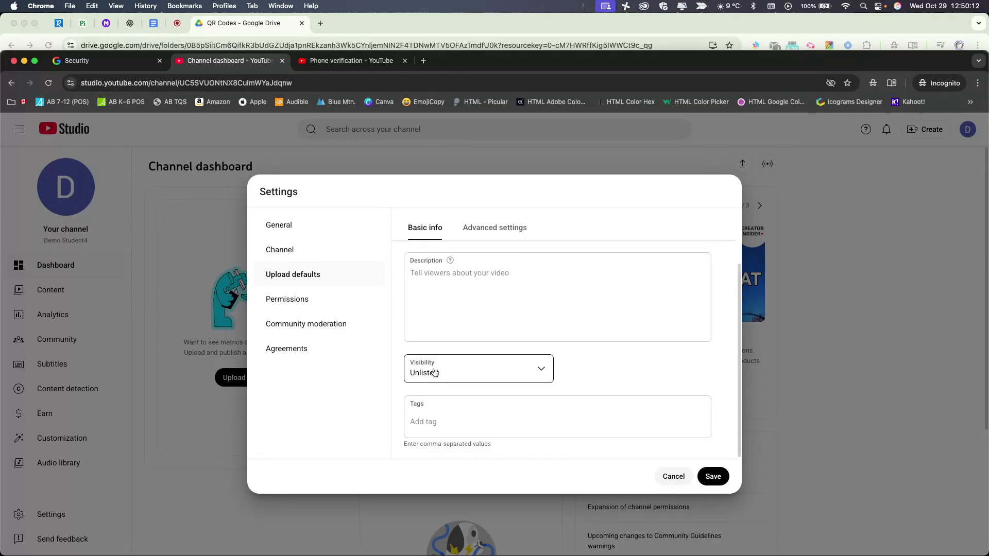
Set the default video category to Education in the advanced upload defaults
left_click(470, 229)
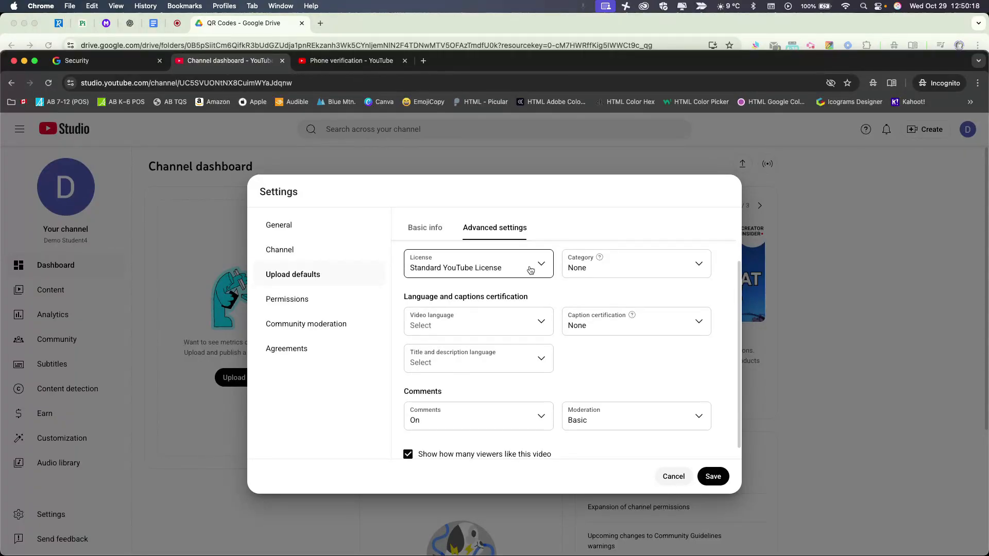
left_click(627, 269)
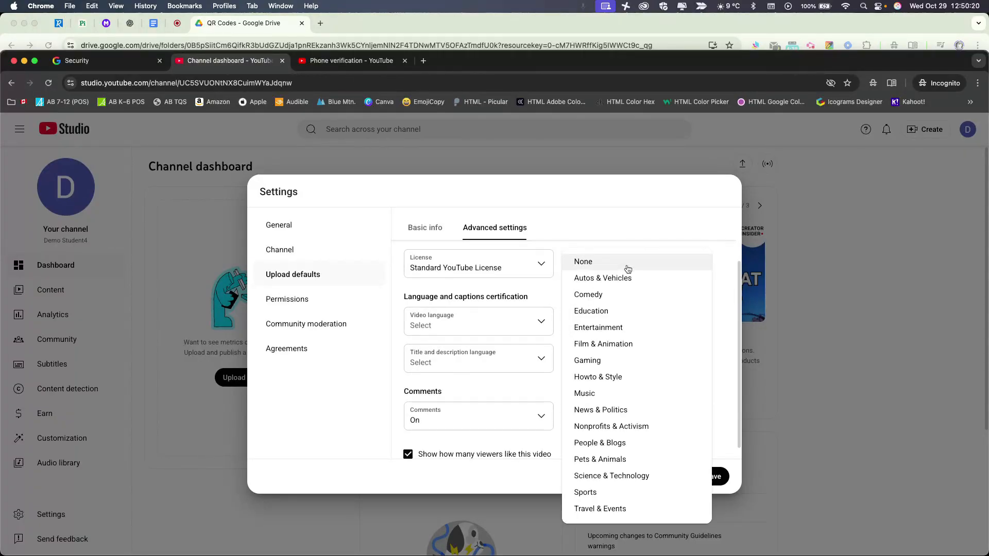
left_click(583, 312)
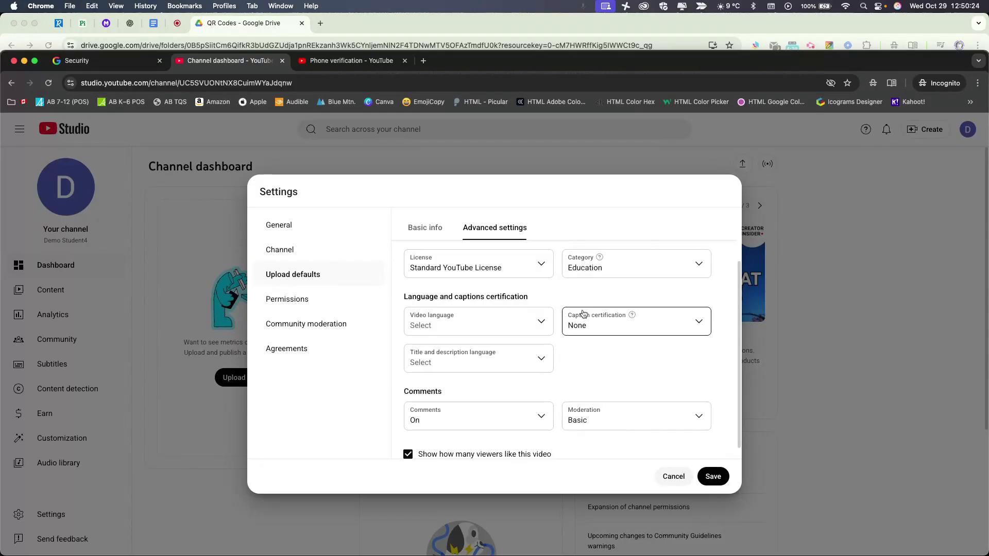
Set the default video language for uploads to English (Canada)
left_click(457, 325)
scroll(472, 383, "down", 5)
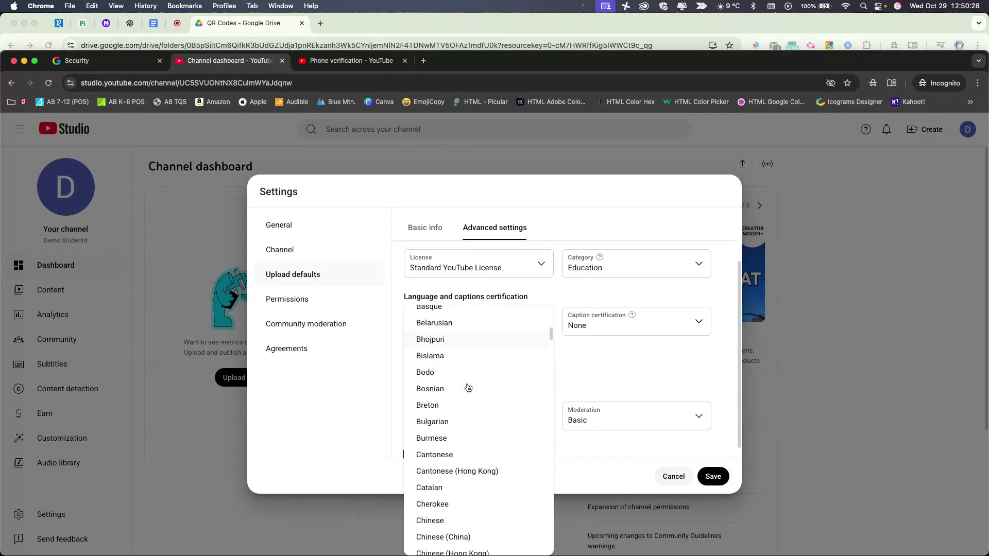
scroll(469, 388, "down", 10)
scroll(465, 388, "up", 3)
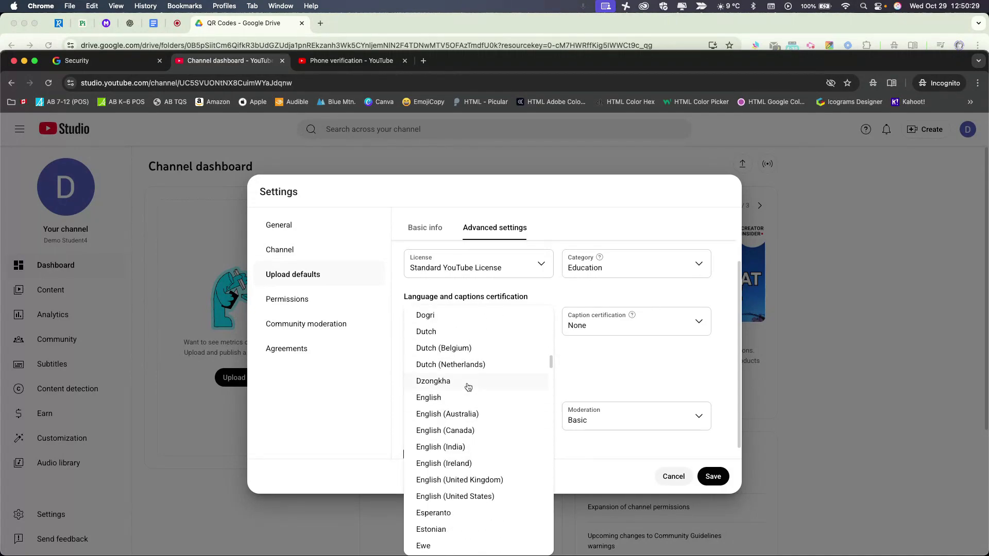
left_click(456, 429)
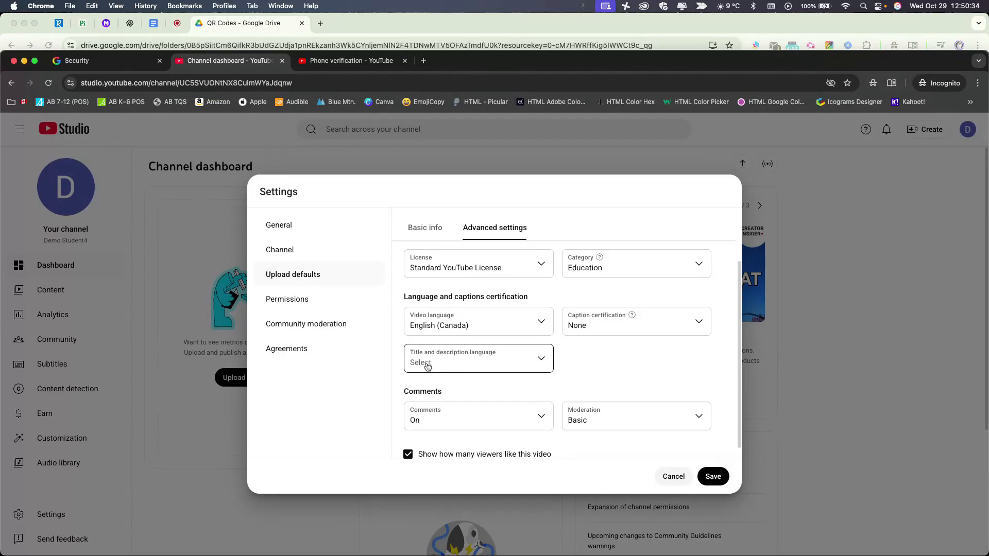
Set the default title and description language to English (Canada)
left_click(472, 362)
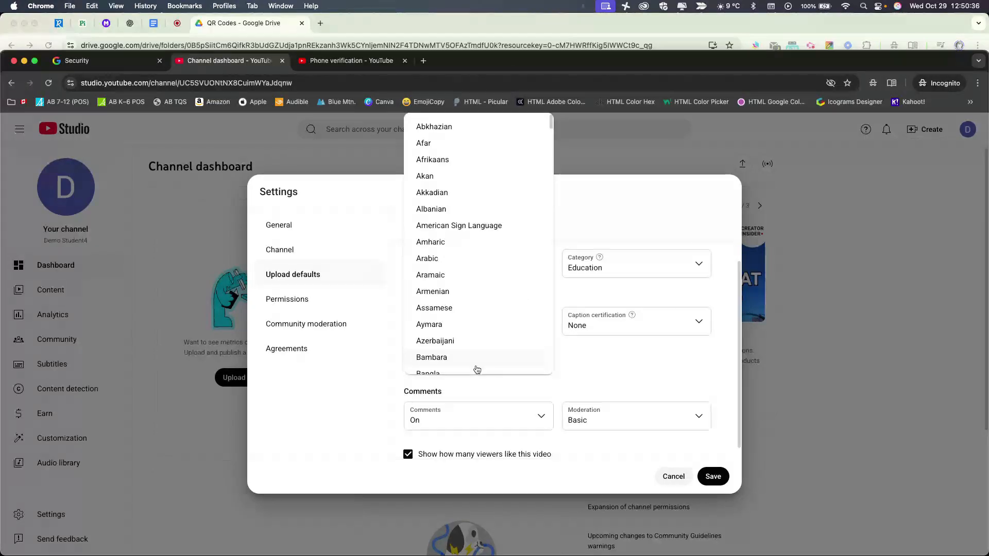
scroll(474, 356, "down", 12)
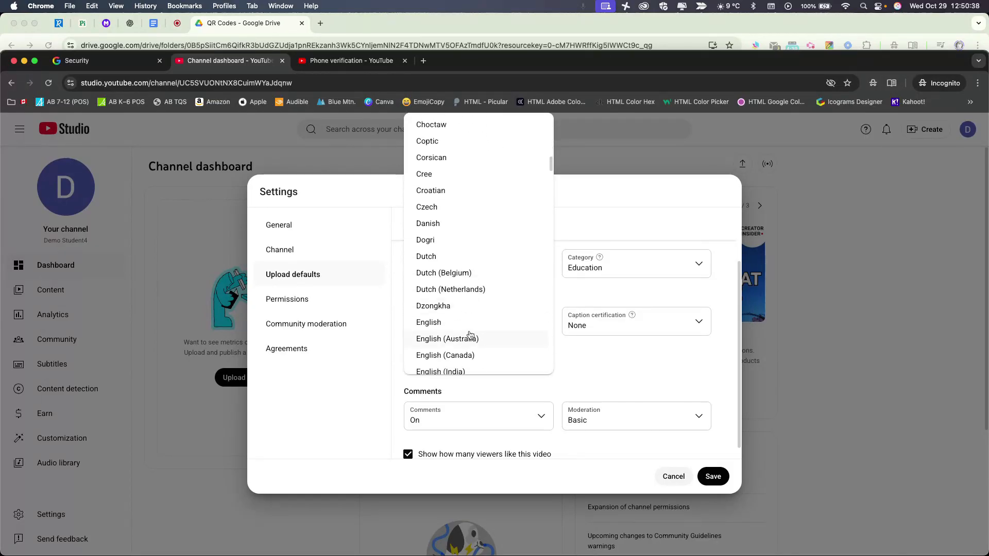
scroll(470, 335, "down", 3)
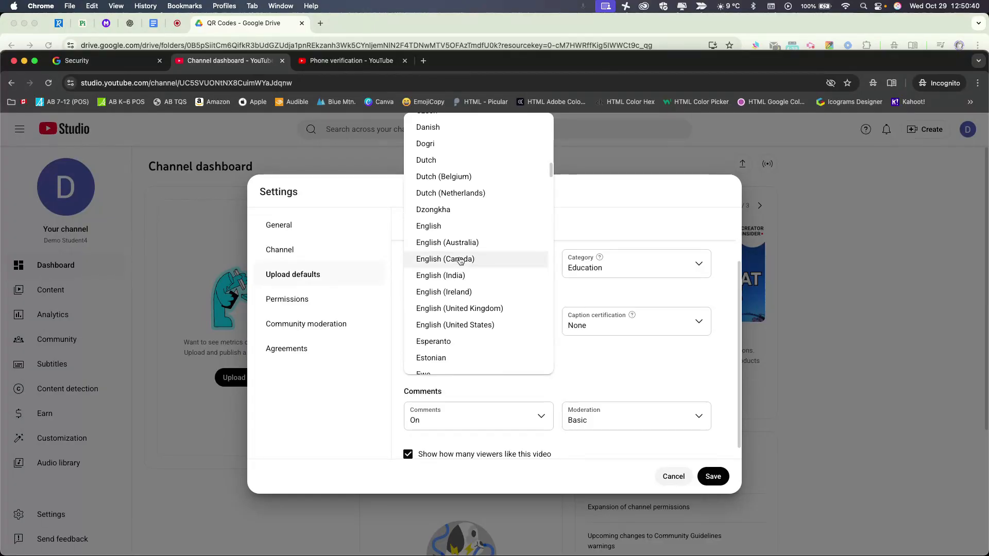
left_click(460, 262)
Set default comments to Off and disable showing how many viewers like the video
scroll(520, 388, "down", 1)
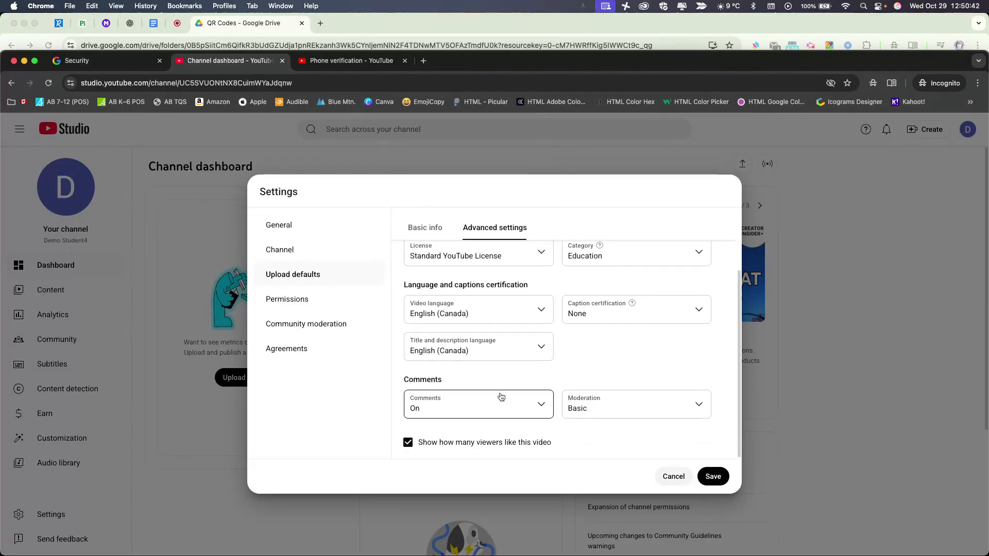
left_click(429, 410)
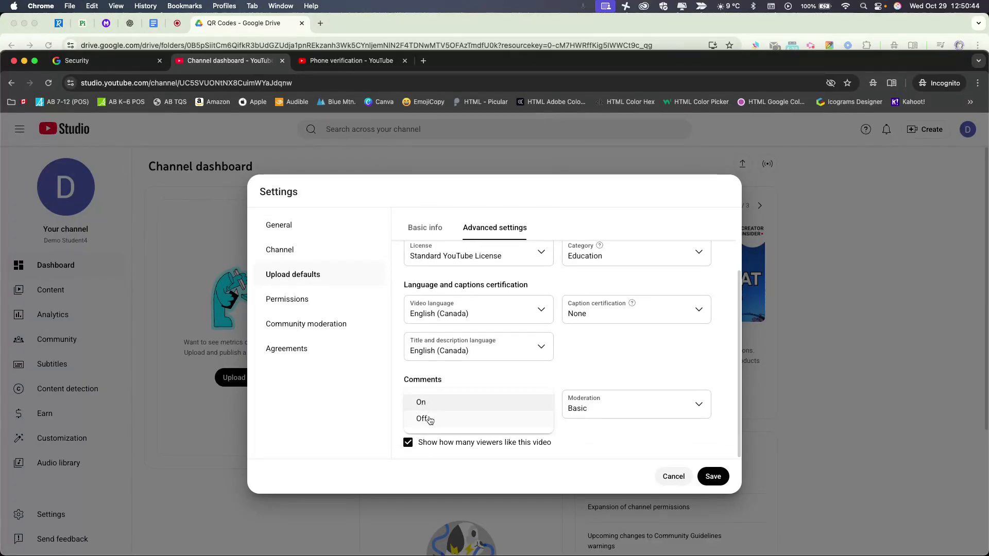
left_click(426, 419)
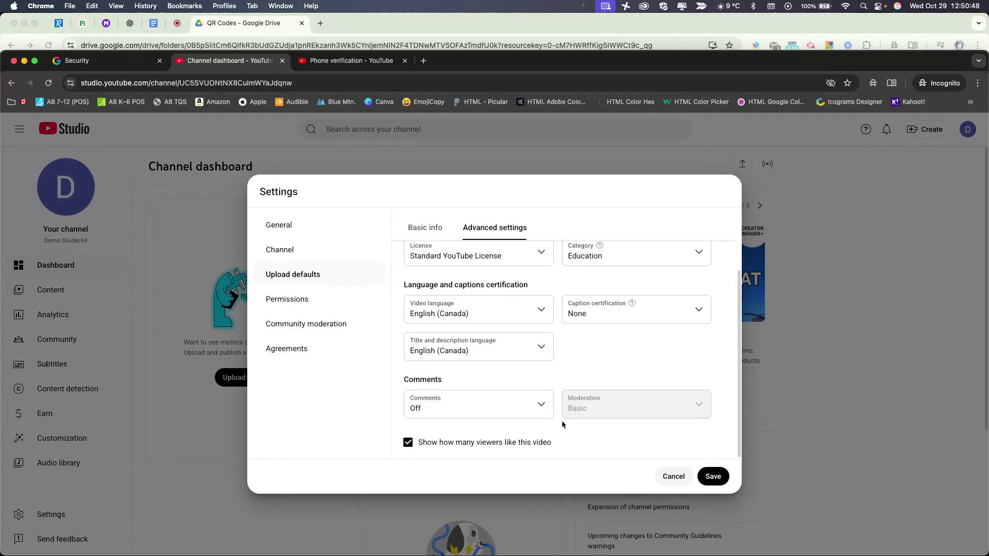
left_click(408, 443)
Review the channel's permissions, community moderation and agreements, including content controls, user management and channel guidelines, dismissing the stream permissions notice
left_click(269, 304)
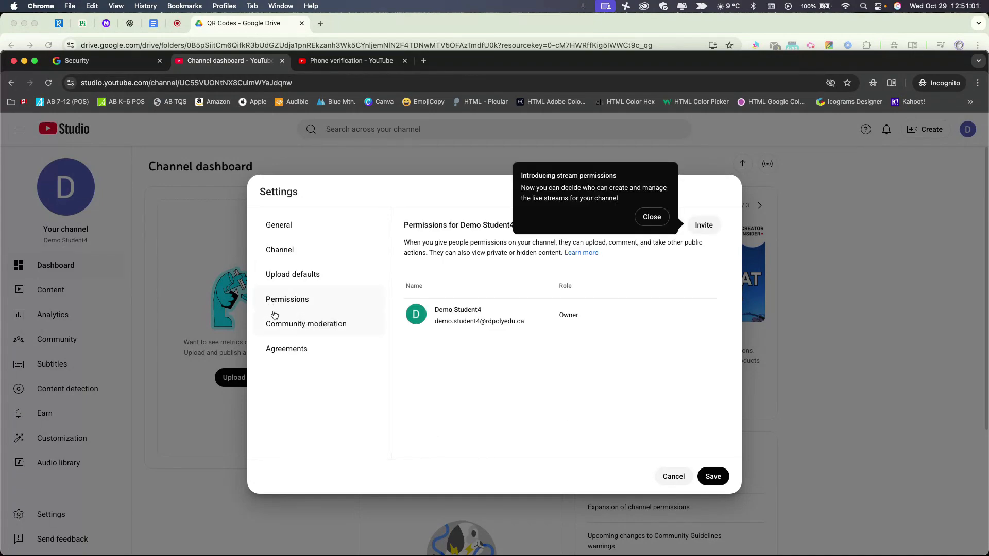
left_click(652, 217)
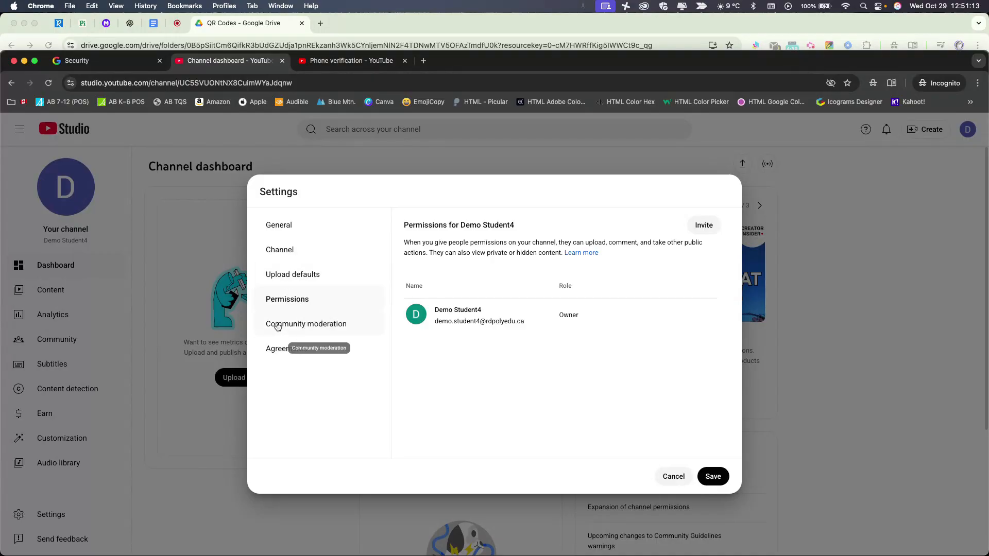
left_click(301, 325)
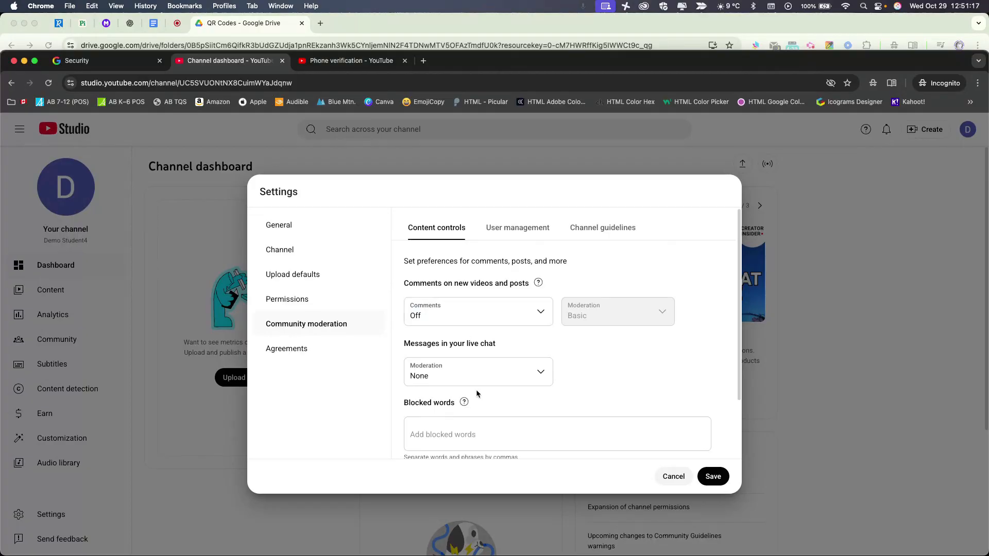
scroll(458, 376, "down", 3)
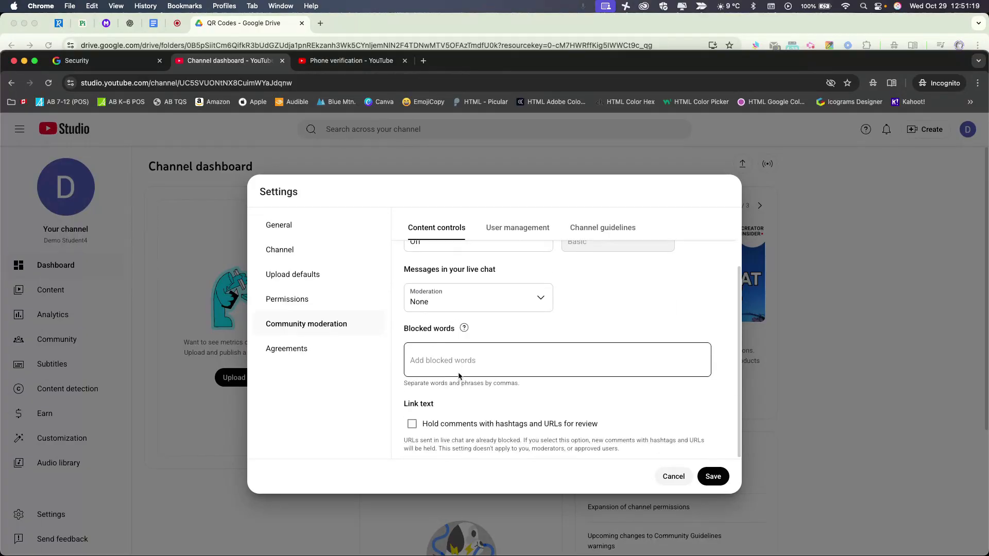
left_click(510, 228)
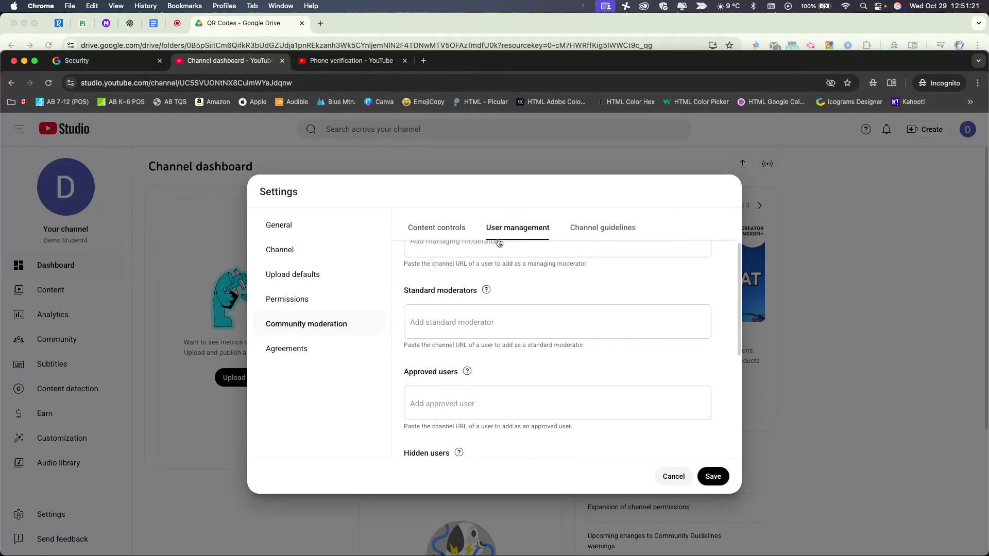
scroll(518, 323, "up", 5)
scroll(518, 323, "down", 9)
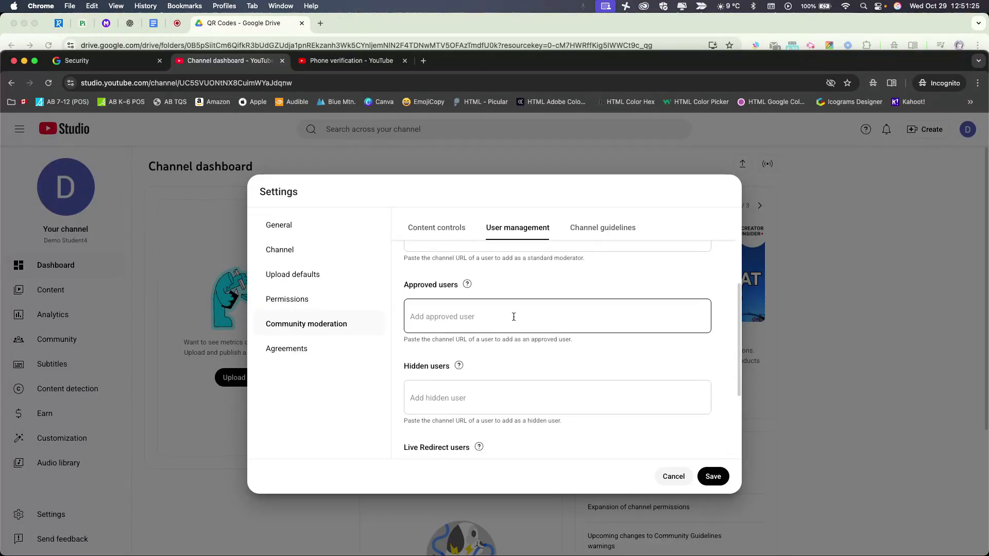
scroll(597, 242, "down", 1)
left_click(604, 227)
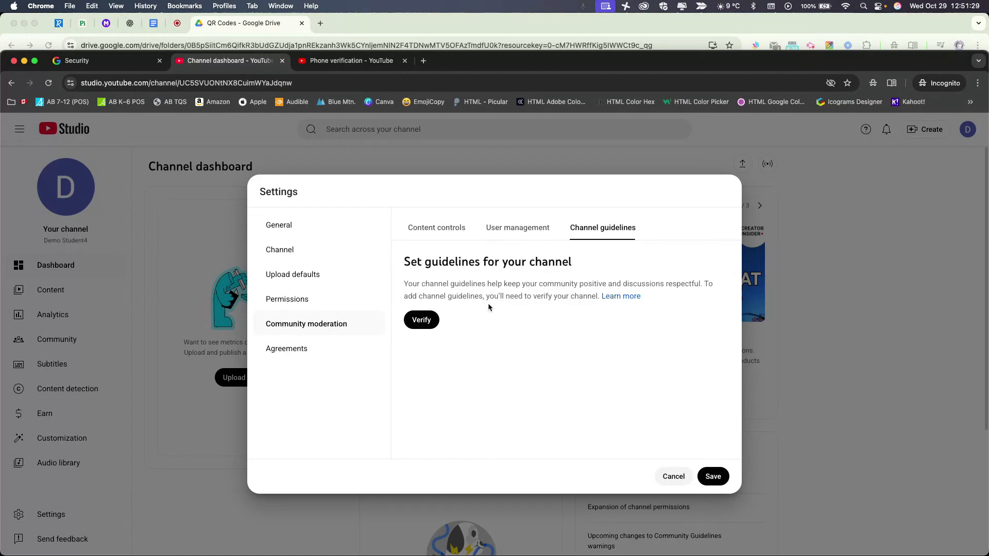
left_click(286, 348)
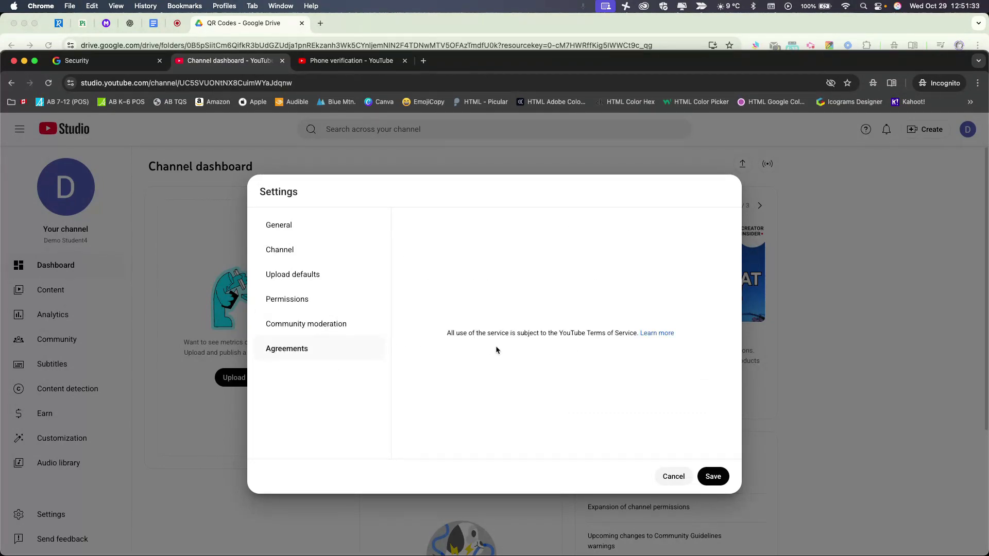
Return to the general settings and save all the Studio settings
left_click(279, 225)
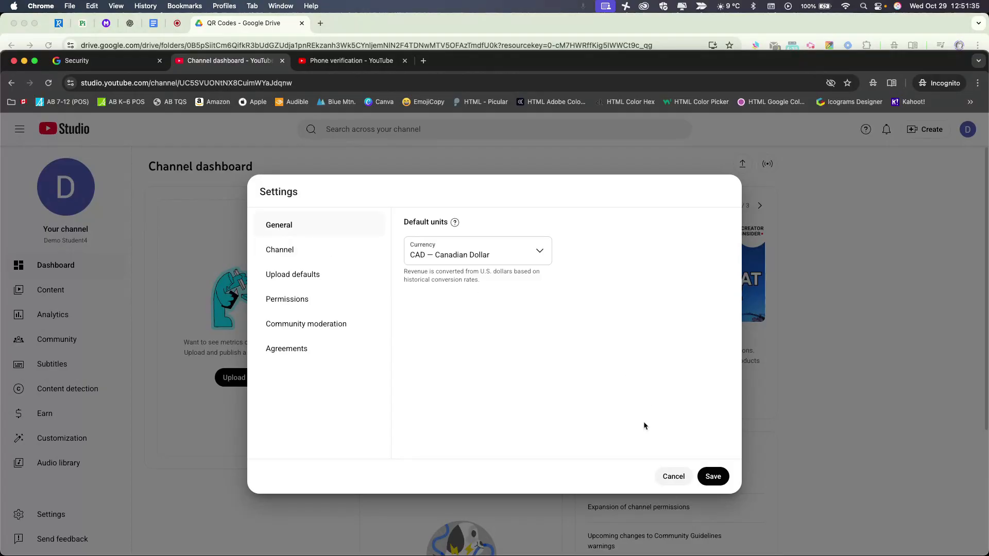
left_click(713, 477)
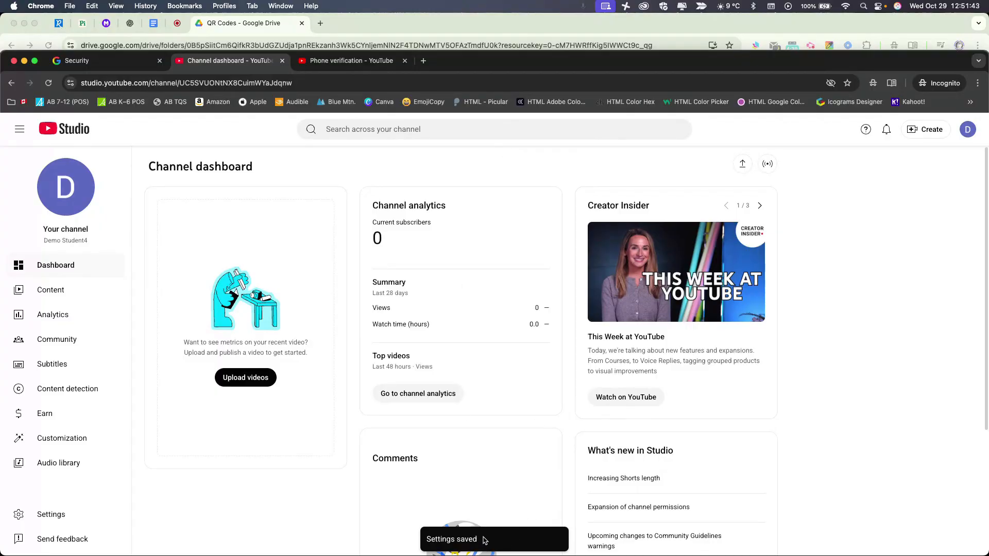
Check the available content creation options, close them, and view the channel's video content page
left_click(925, 131)
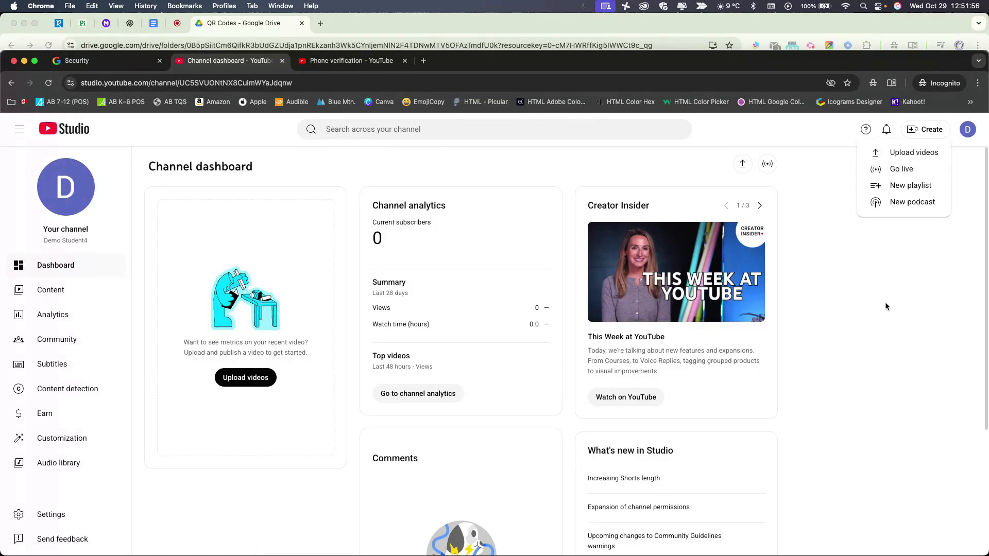
left_click(861, 253)
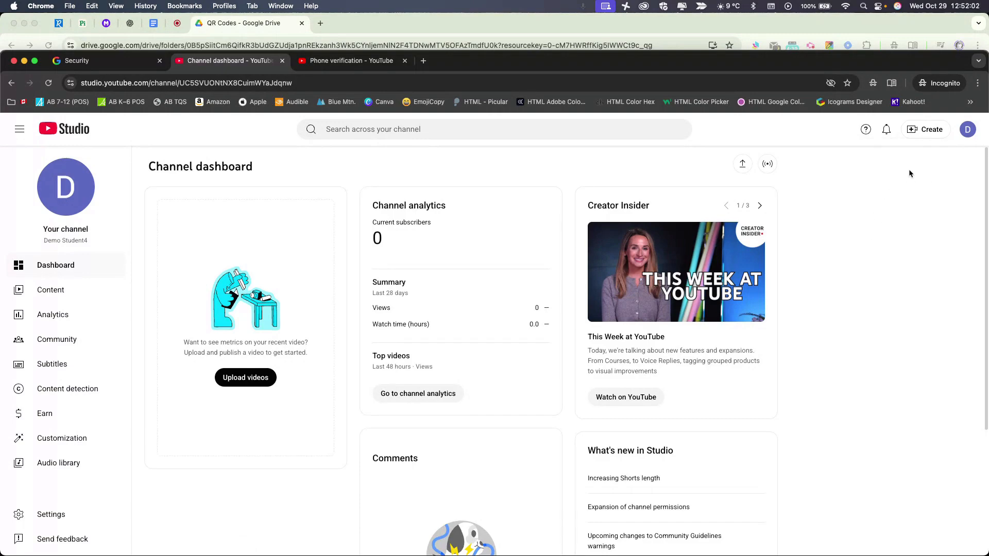
left_click(49, 290)
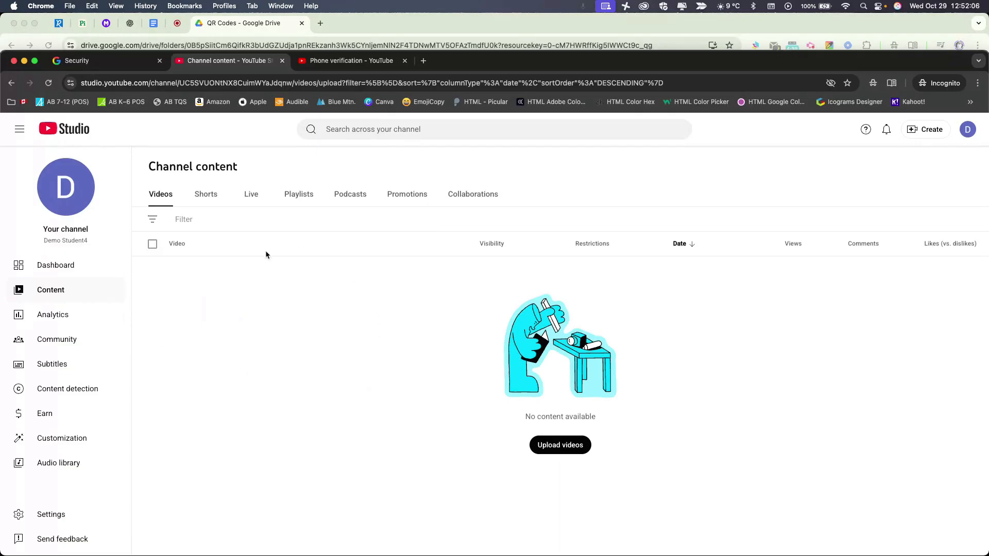
Switch to the other browser window with Google Drive, launch YouTube from there, and open that account's YouTube Studio
left_click(378, 17)
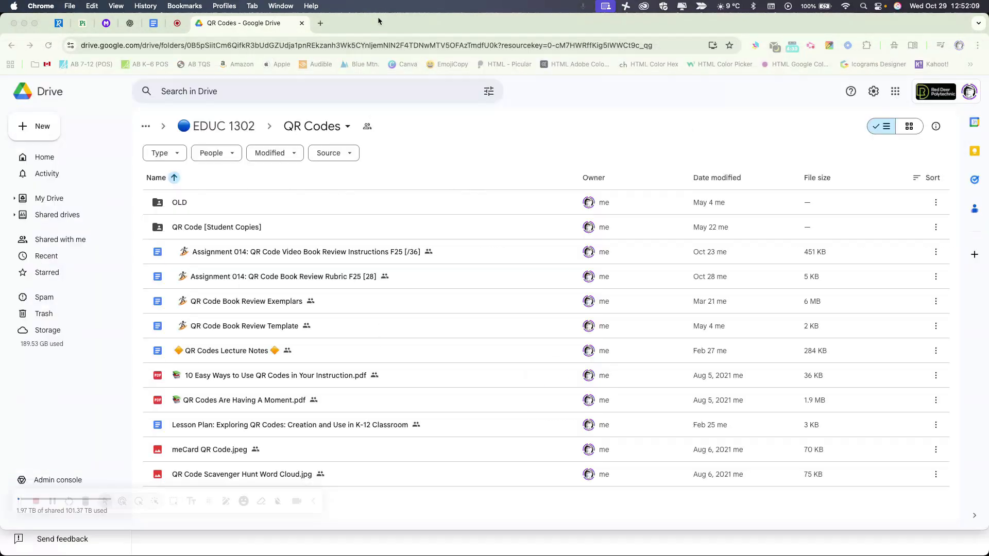
left_click(895, 91)
left_click(844, 330)
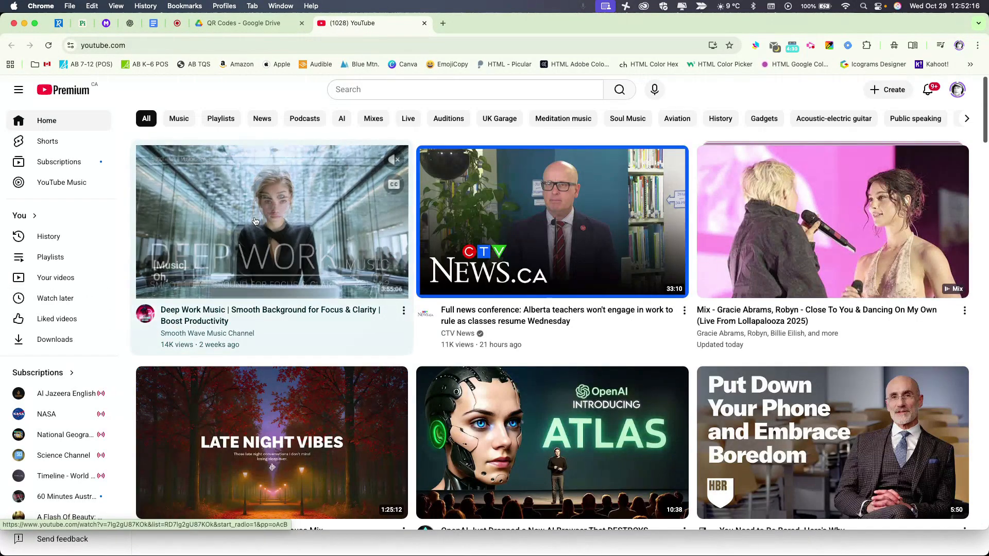
left_click(958, 90)
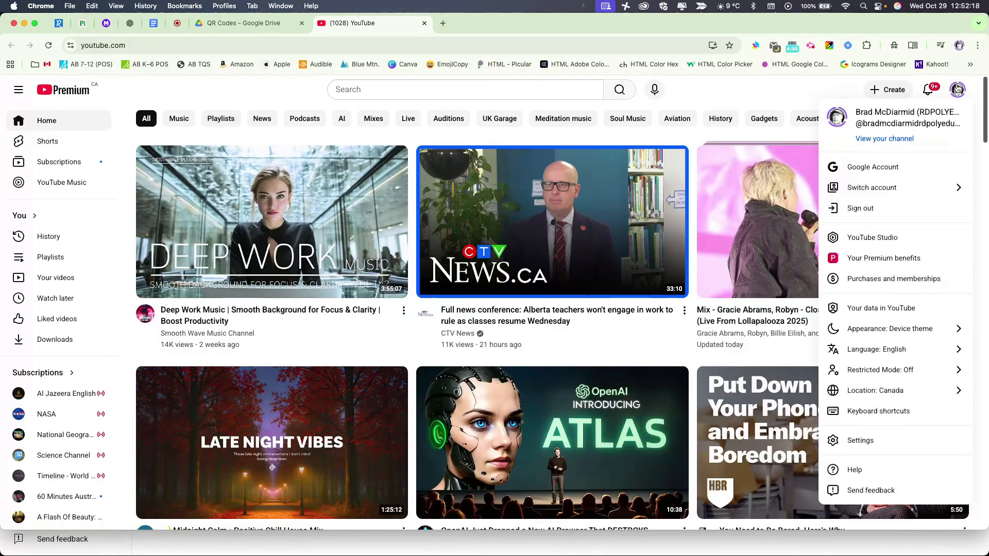
left_click(864, 238)
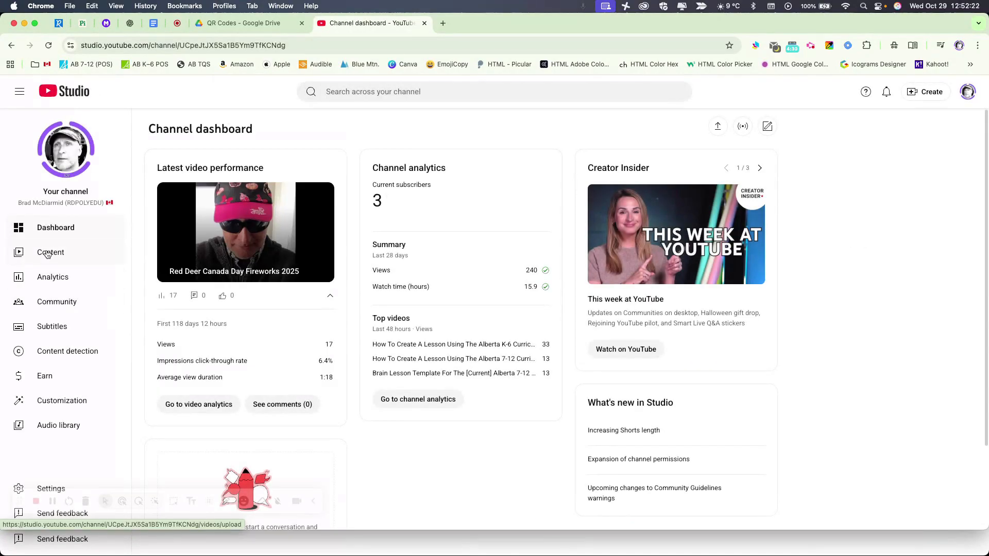
View the channel's content list and open the details of the video "How To Set-up Your Reference Page in APA 7th"
left_click(45, 254)
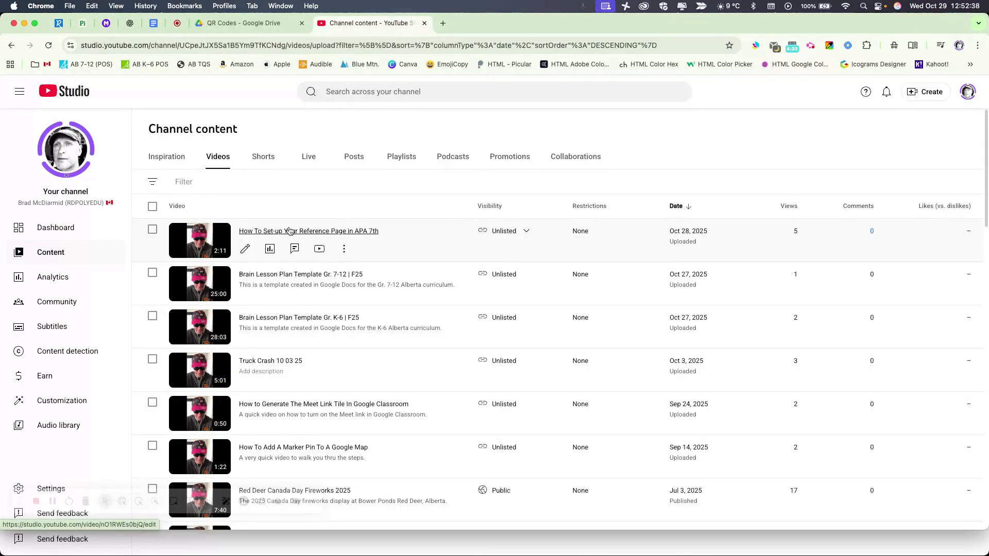
left_click(245, 250)
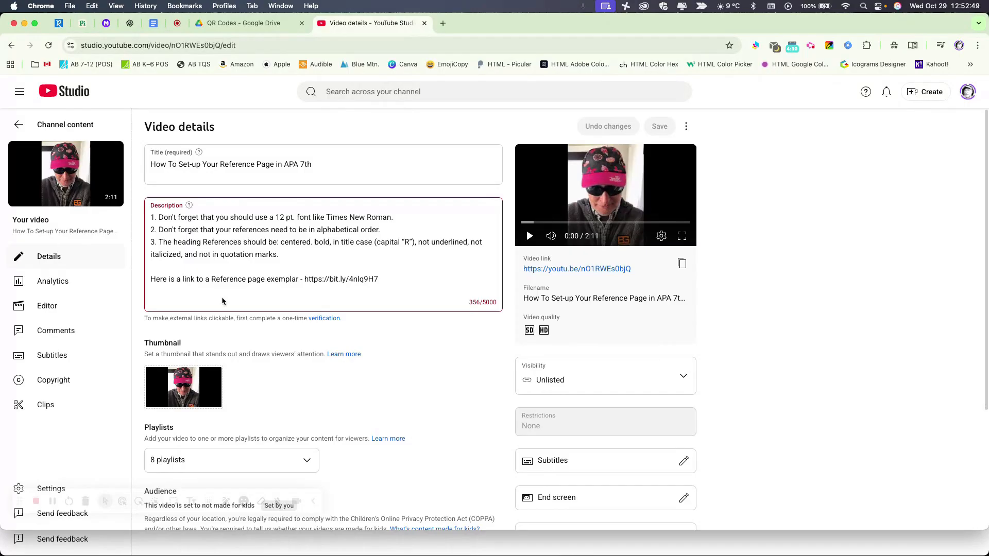
Review the video's thumbnail, playlists and audience settings, and reveal the additional detail options
scroll(291, 309, "down", 3)
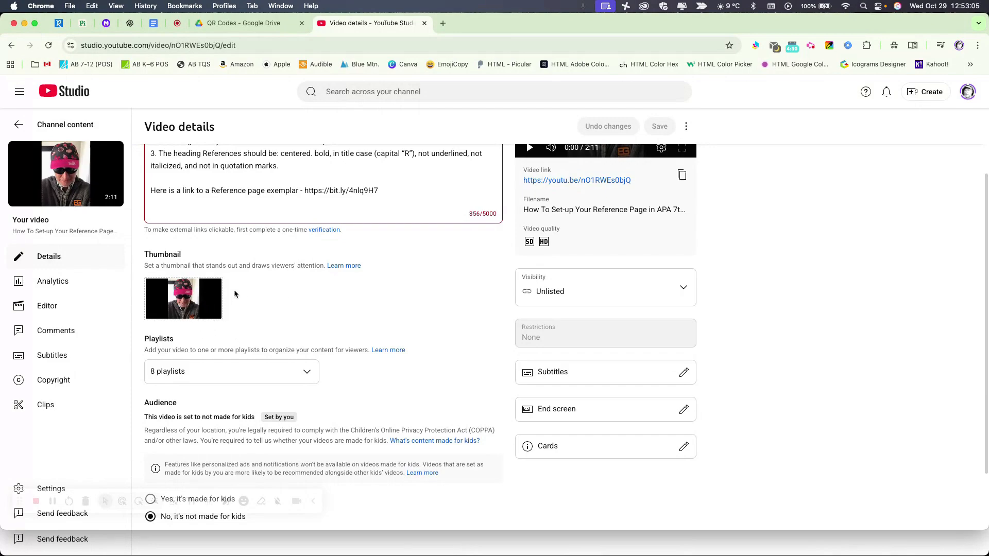
mouse_move(188, 289)
scroll(283, 298, "down", 3)
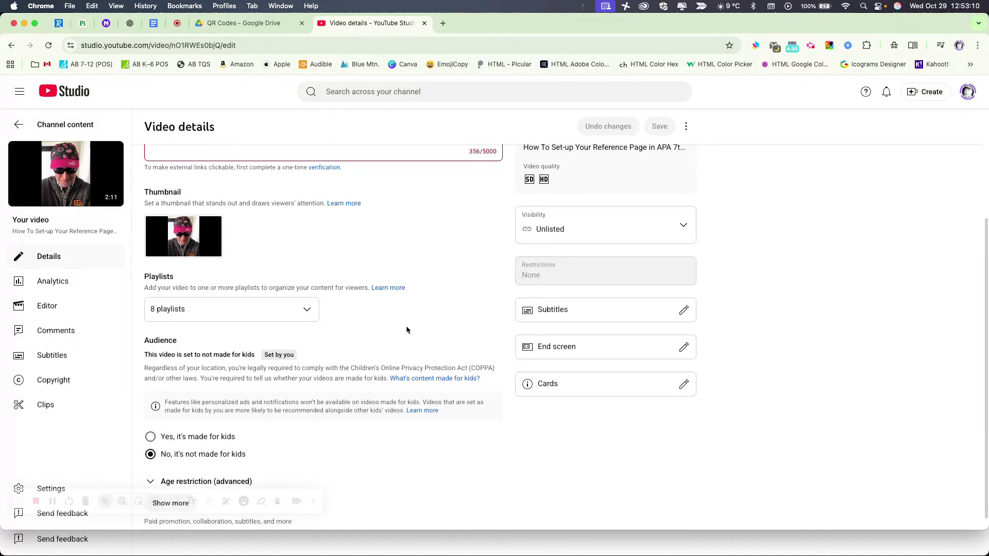
scroll(407, 330, "down", 1)
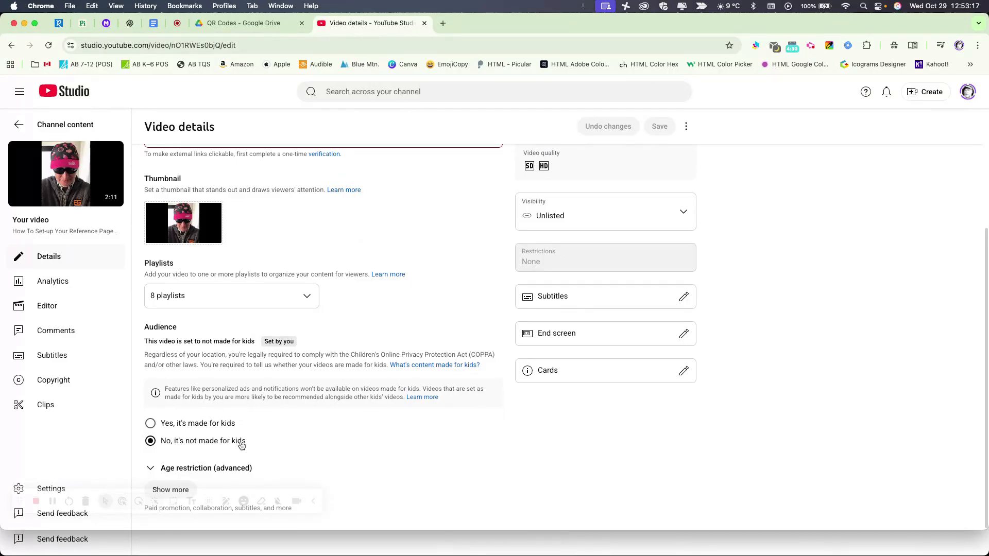
left_click(176, 489)
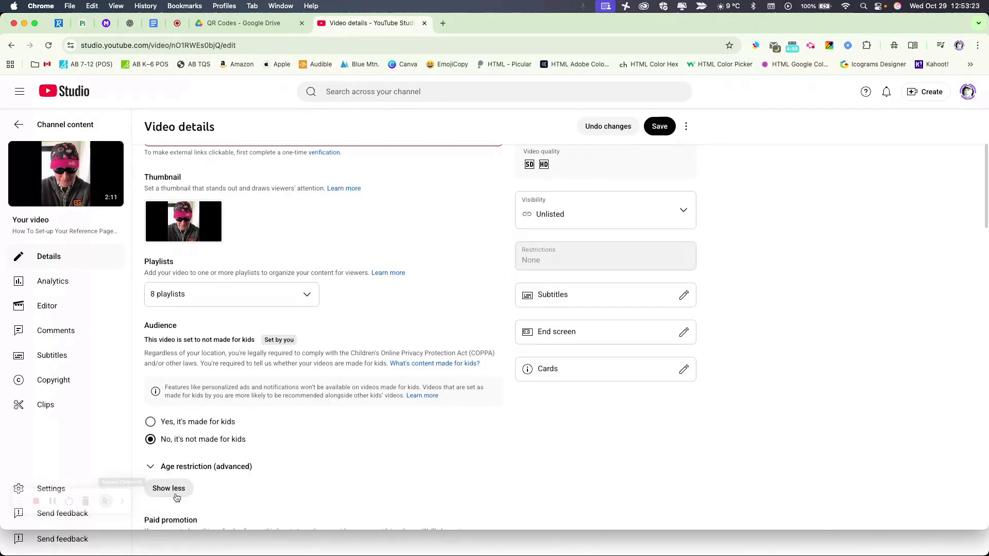
Review the paid promotion, altered content, collaboration, automatic chapters, places, concepts, tags and language settings of the video
scroll(228, 423, "down", 5)
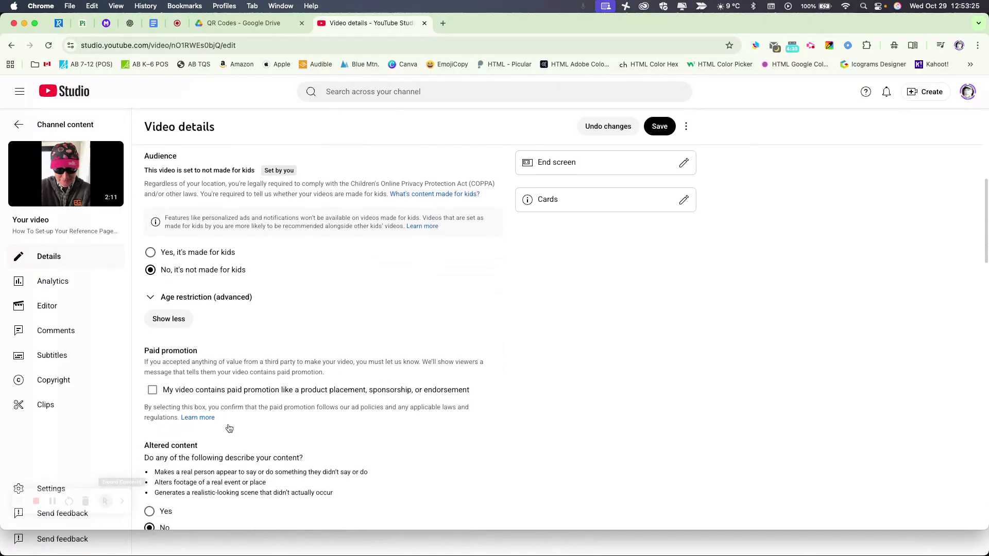
scroll(229, 429, "down", 3)
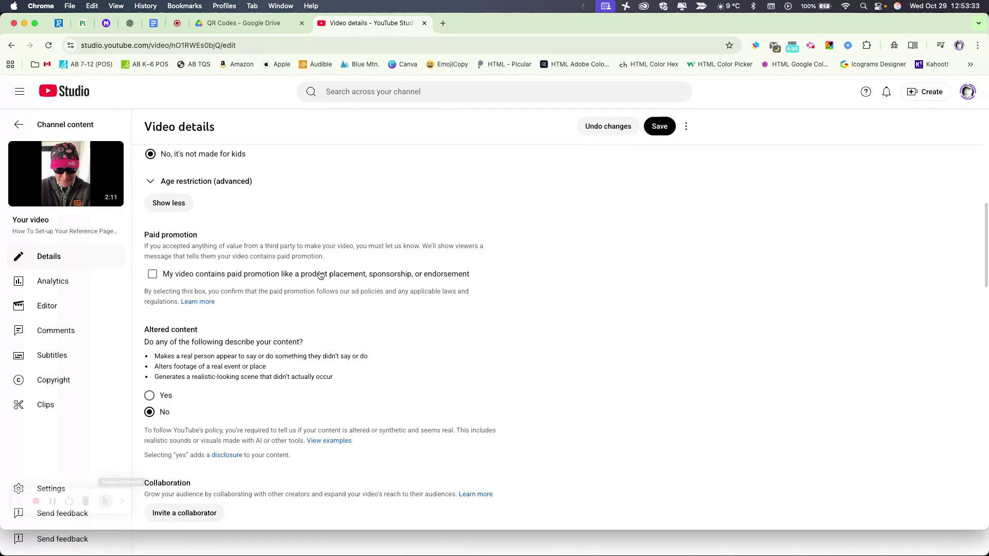
scroll(155, 274, "down", 3)
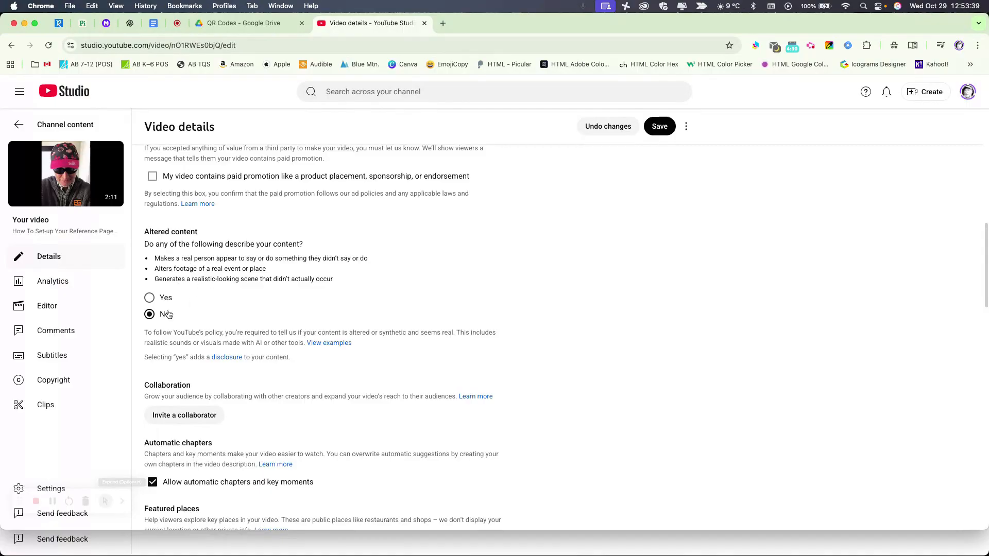
scroll(266, 299, "down", 3)
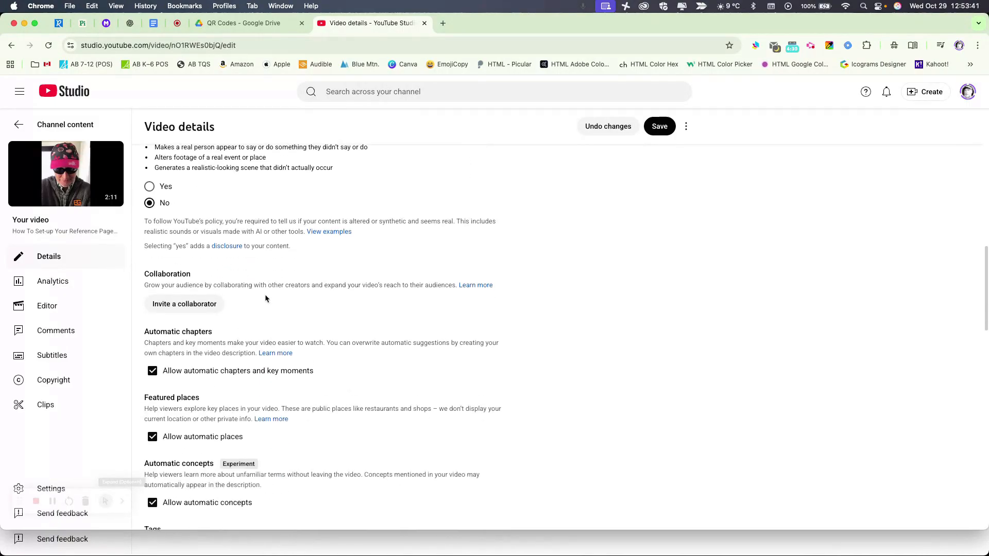
scroll(313, 306, "down", 4)
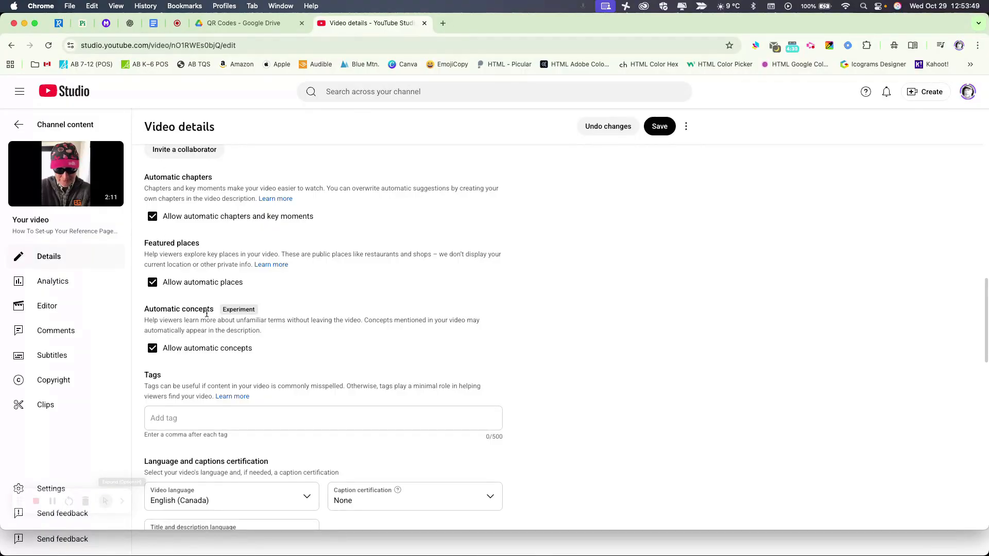
scroll(207, 313, "down", 5)
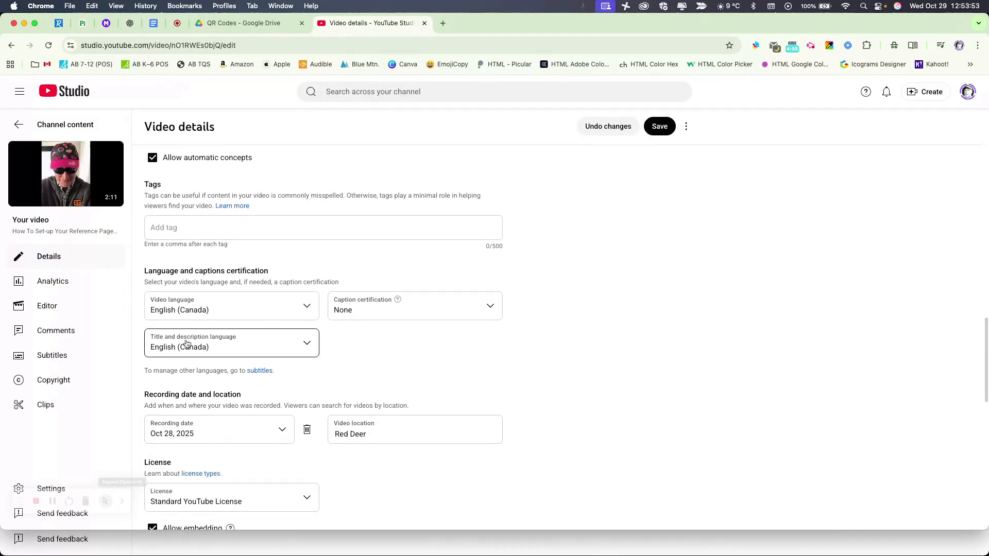
scroll(212, 344, "down", 3)
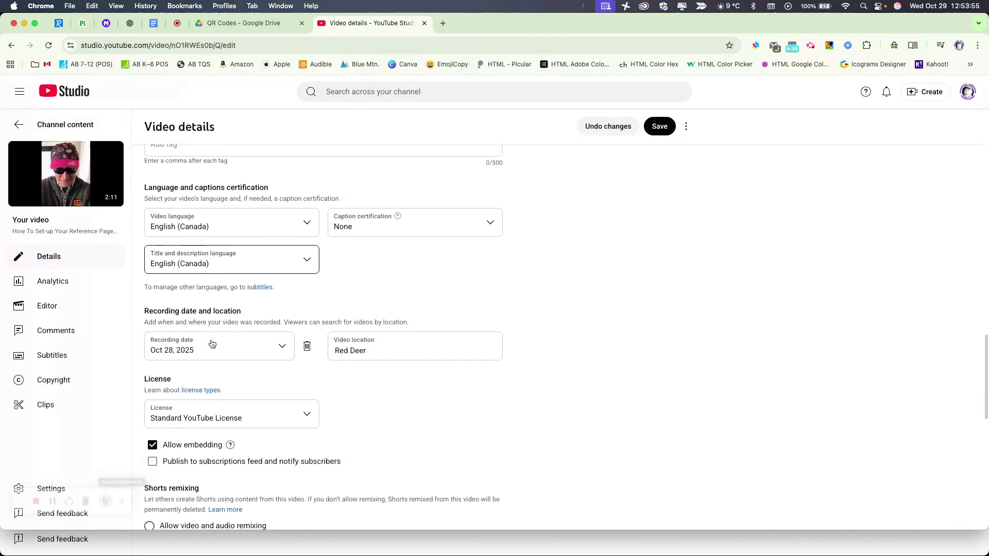
Check the recording date calendar without changing the date, and re-enter the video location as Red Deer, AB
left_click(283, 325)
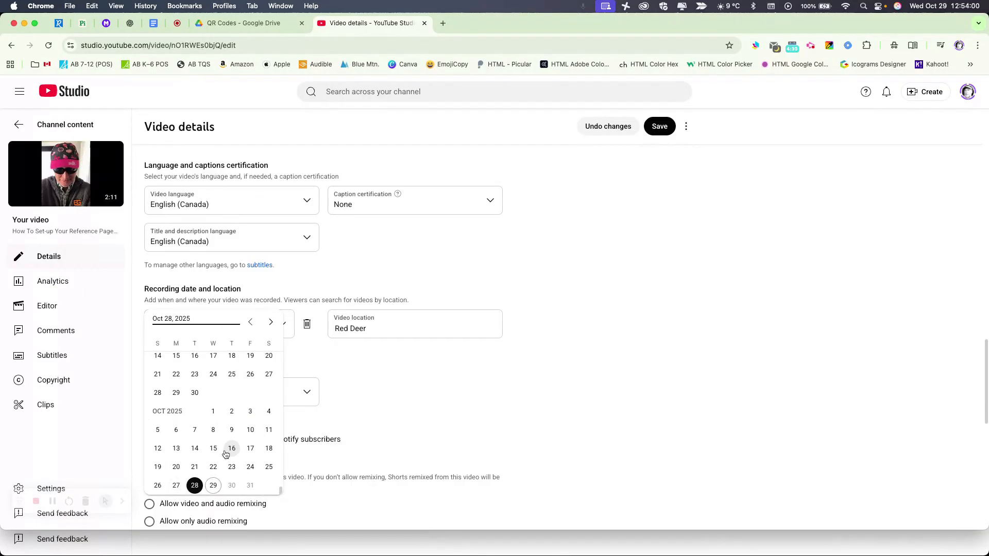
left_click(370, 417)
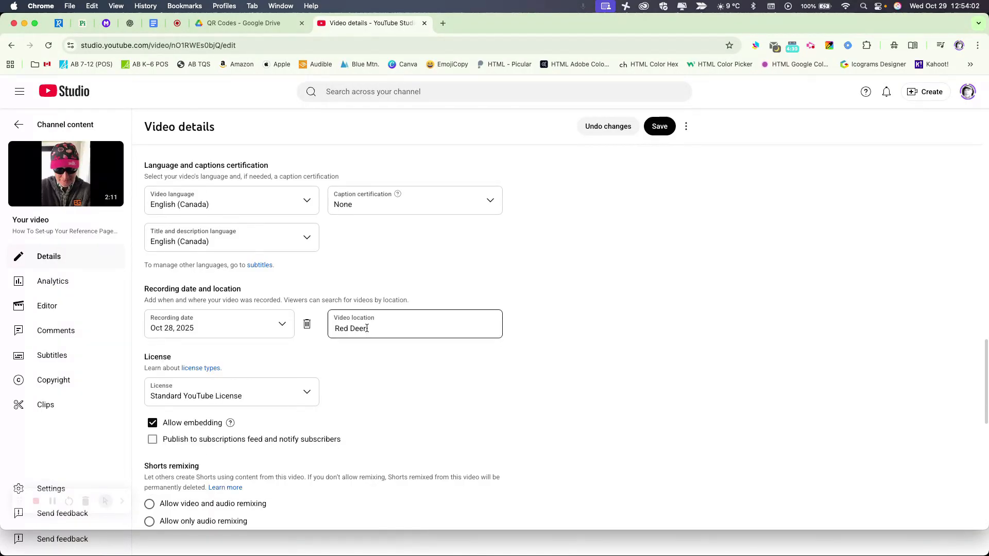
left_click(335, 326)
left_click_drag(336, 327, 383, 329)
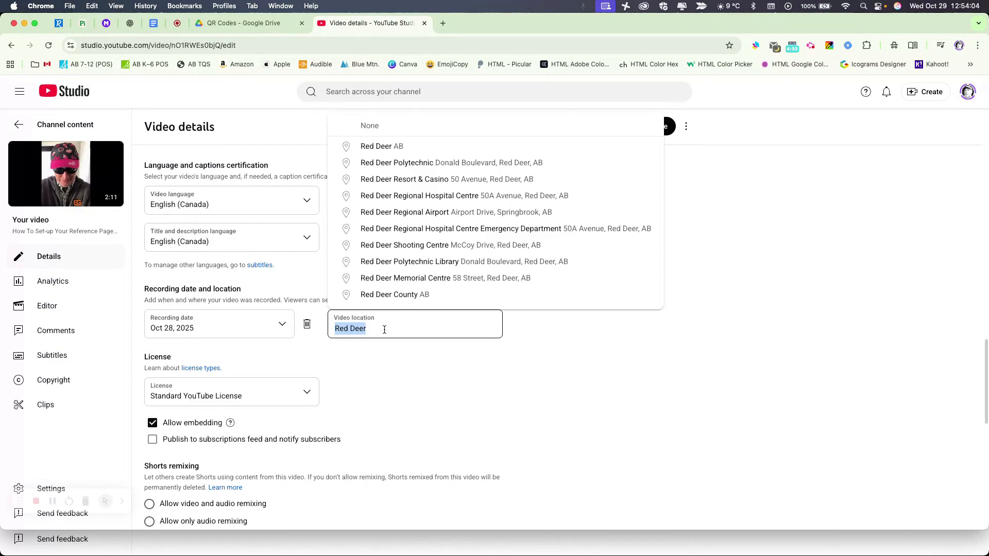
key("BackSpace")
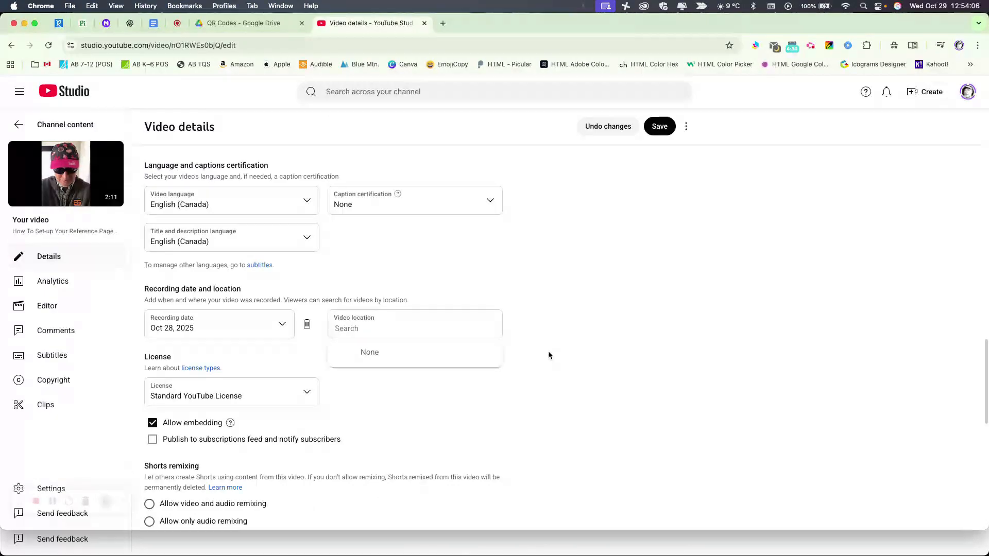
type("Red")
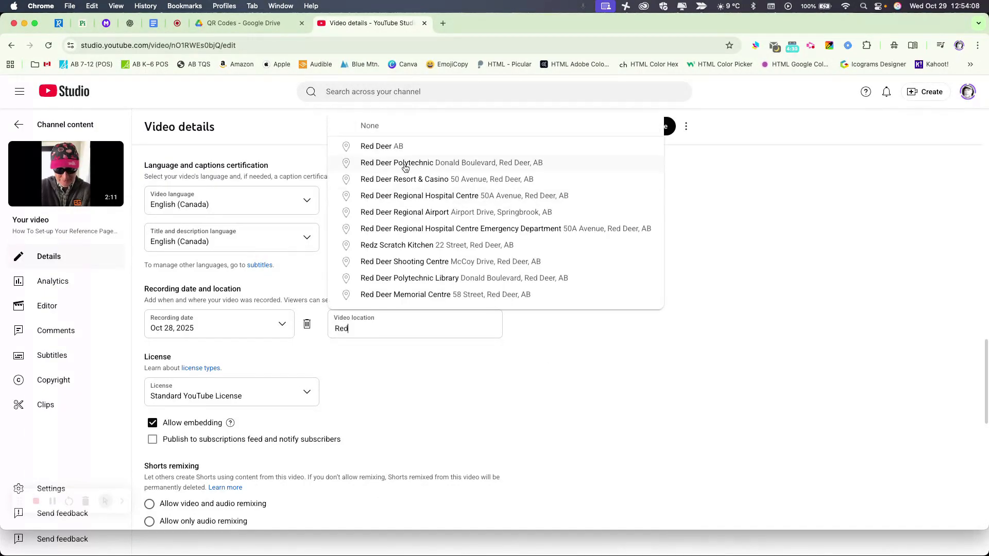
left_click(372, 148)
Review the license, embedding, Shorts remixing and category settings, and look through the available education video types
scroll(358, 366, "down", 3)
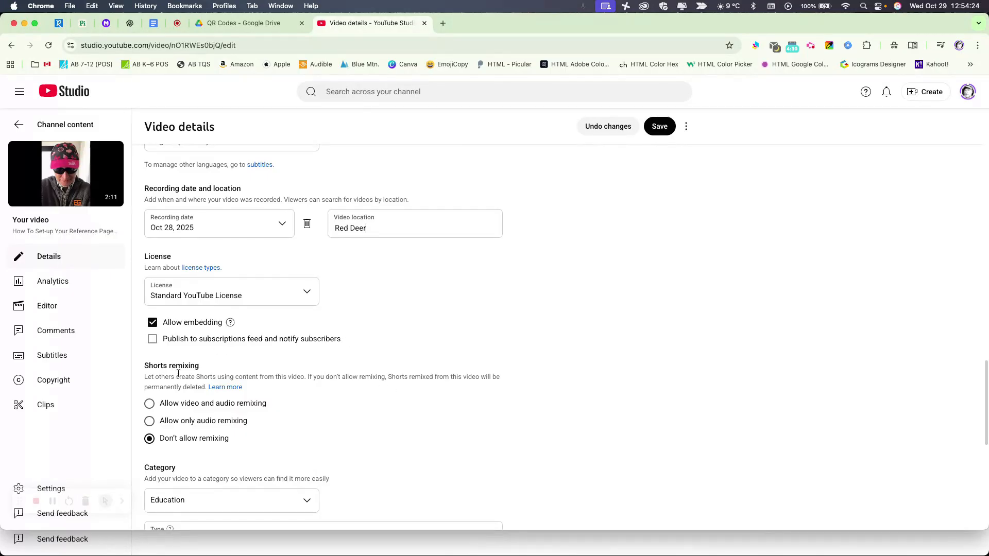
scroll(182, 340, "up", 1)
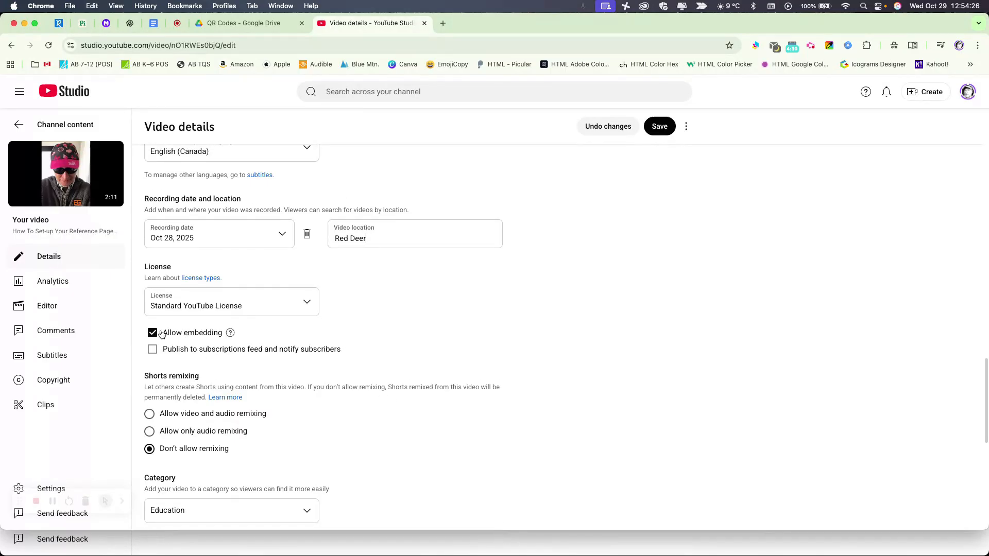
scroll(155, 333, "down", 1)
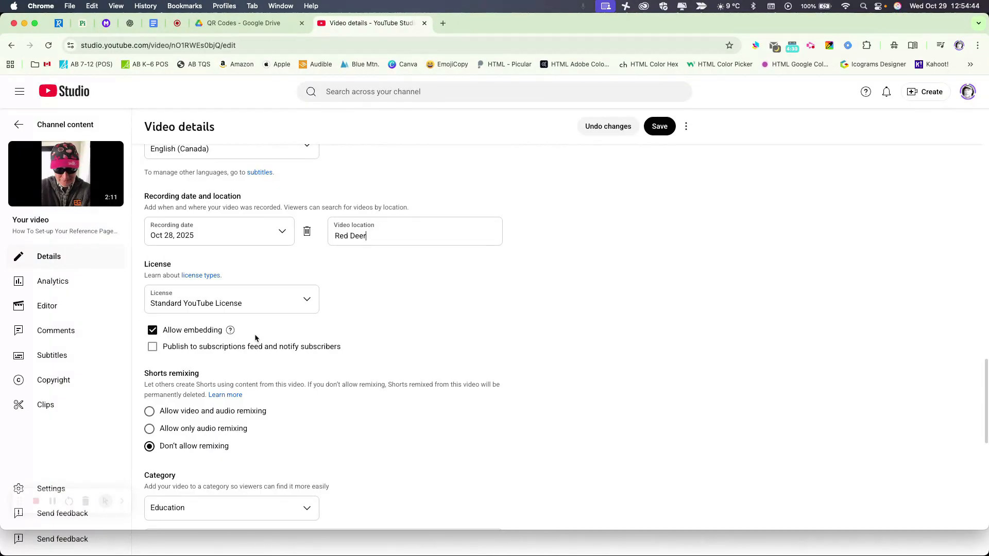
scroll(346, 332, "down", 3)
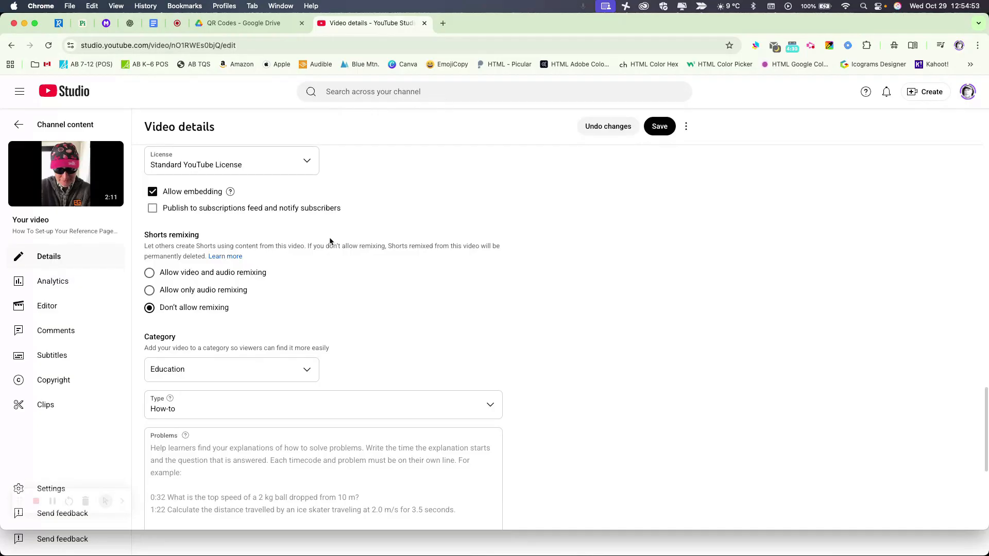
scroll(329, 240, "down", 3)
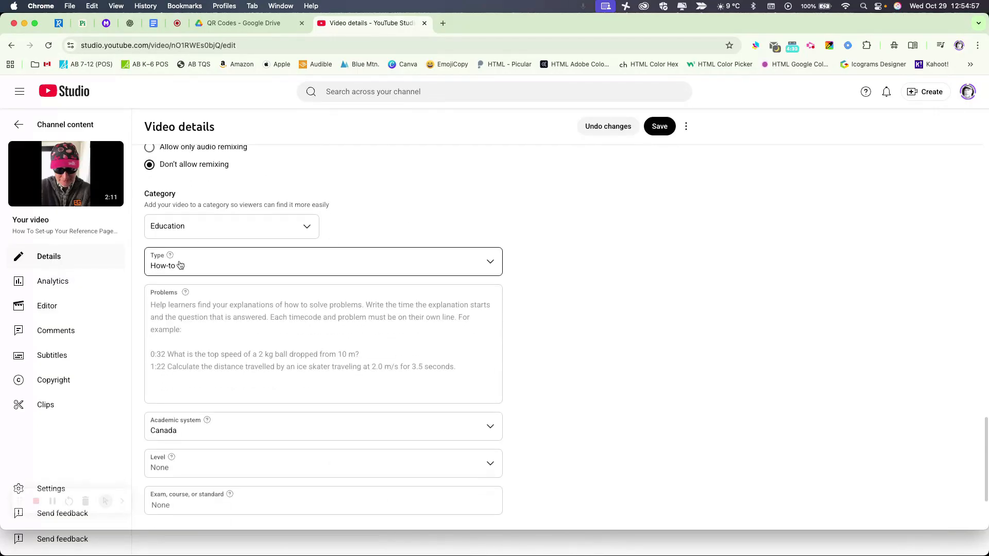
left_click(208, 262)
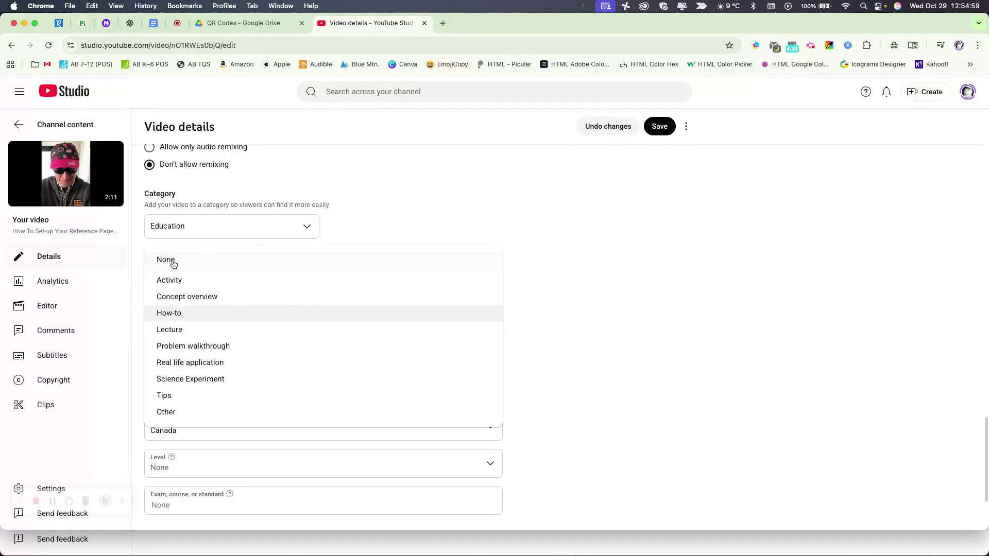
left_click(367, 222)
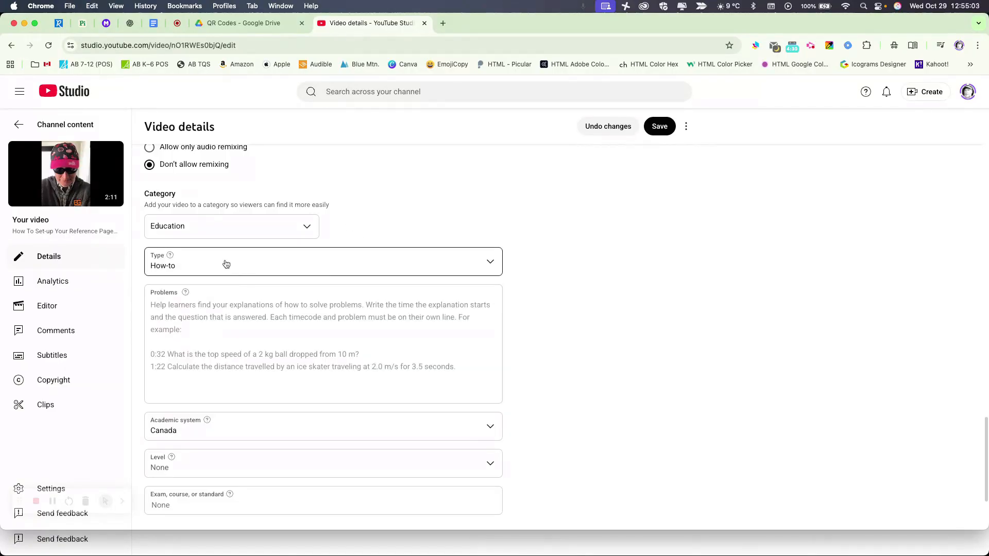
Set the video's academic level to Tertiary Education and save the video details
scroll(260, 363, "down", 5)
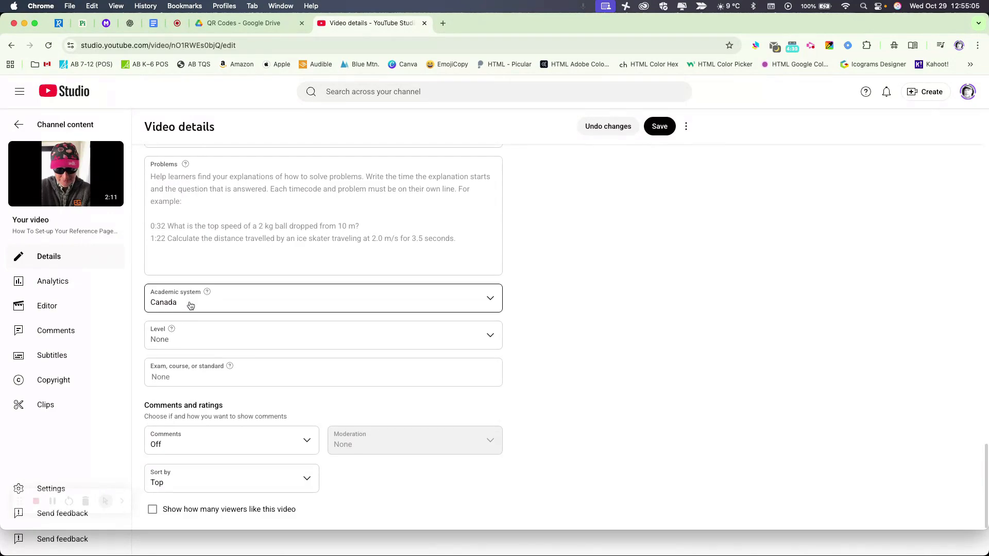
left_click(180, 344)
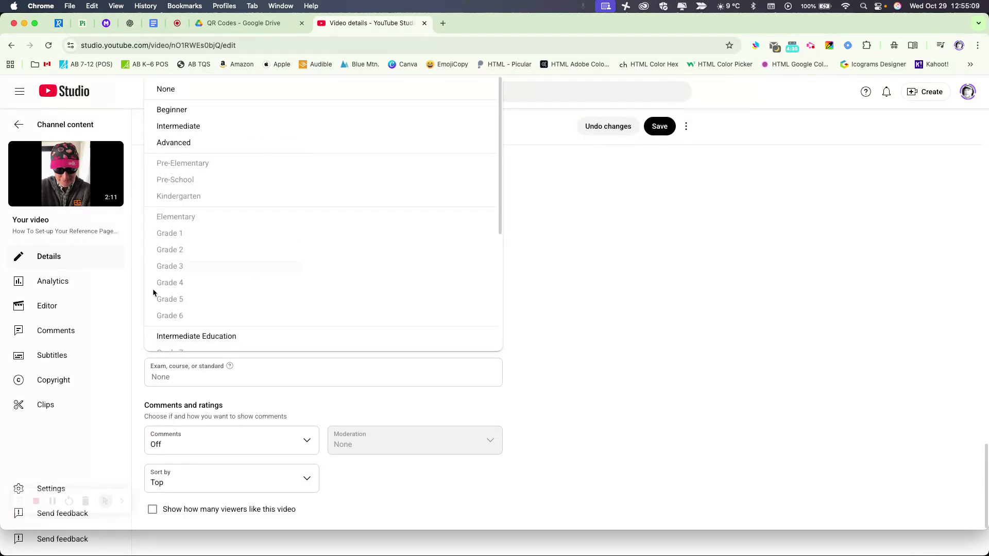
scroll(229, 289, "down", 2)
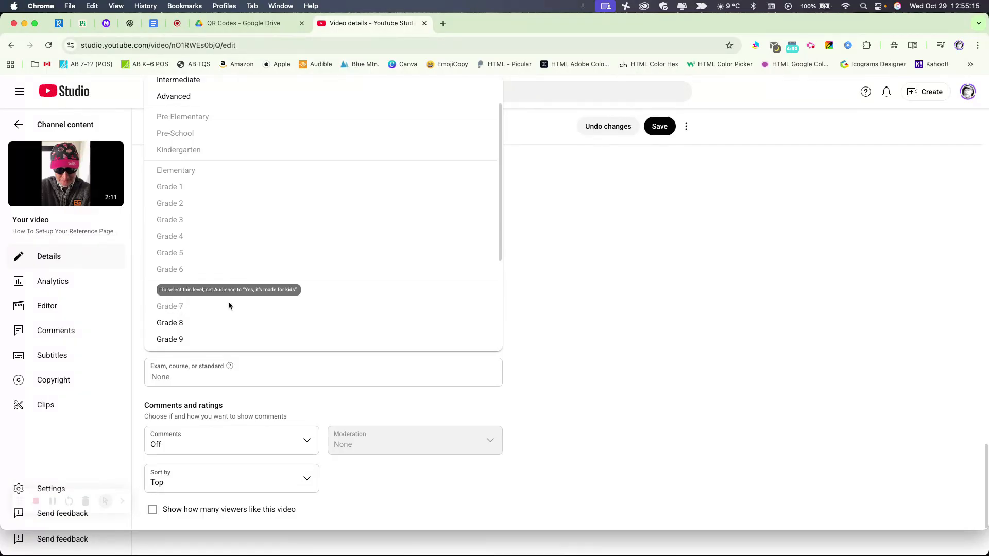
scroll(230, 304, "down", 5)
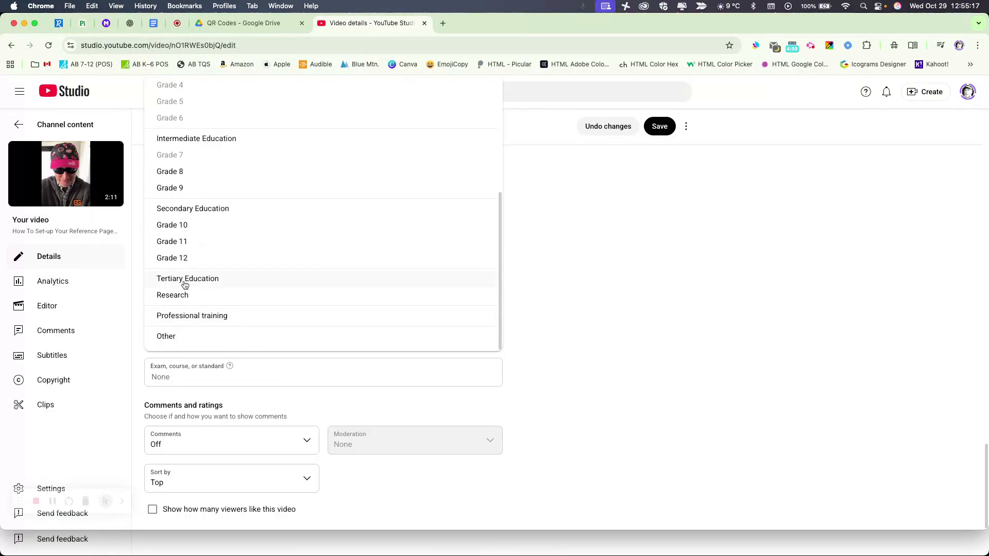
left_click(184, 279)
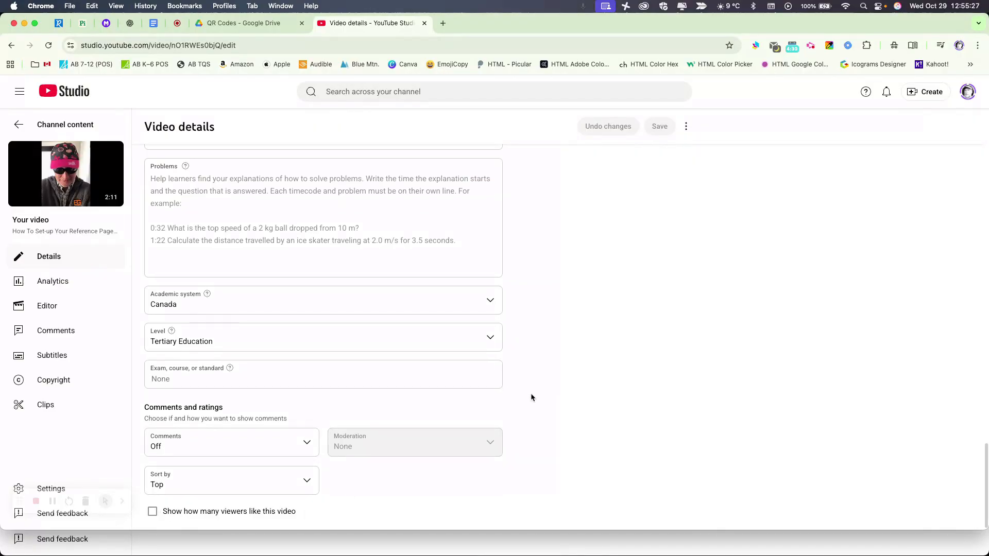
Copy the video's share link from the beginning of its details page
scroll(533, 398, "up", 3)
scroll(532, 393, "up", 20)
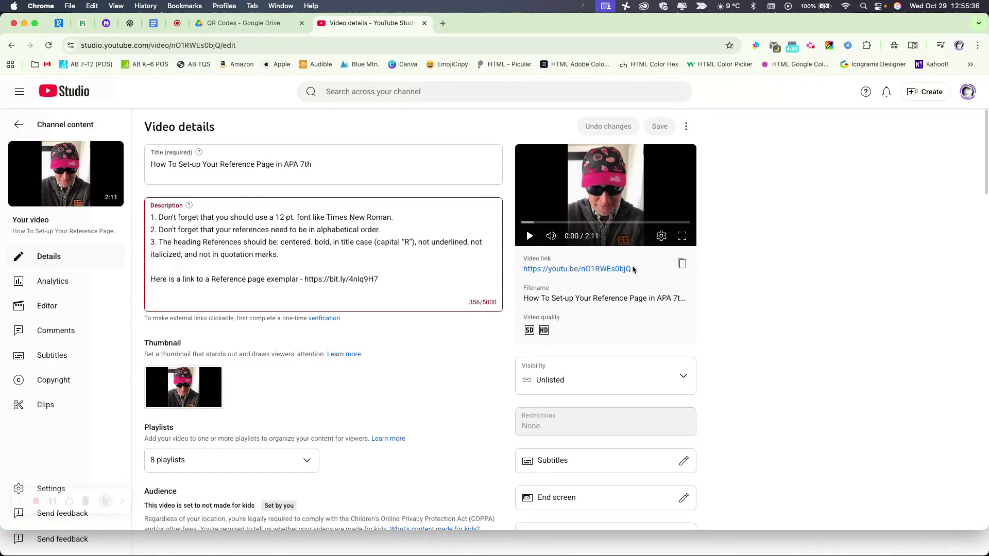
left_click(682, 263)
mouse_move(530, 331)
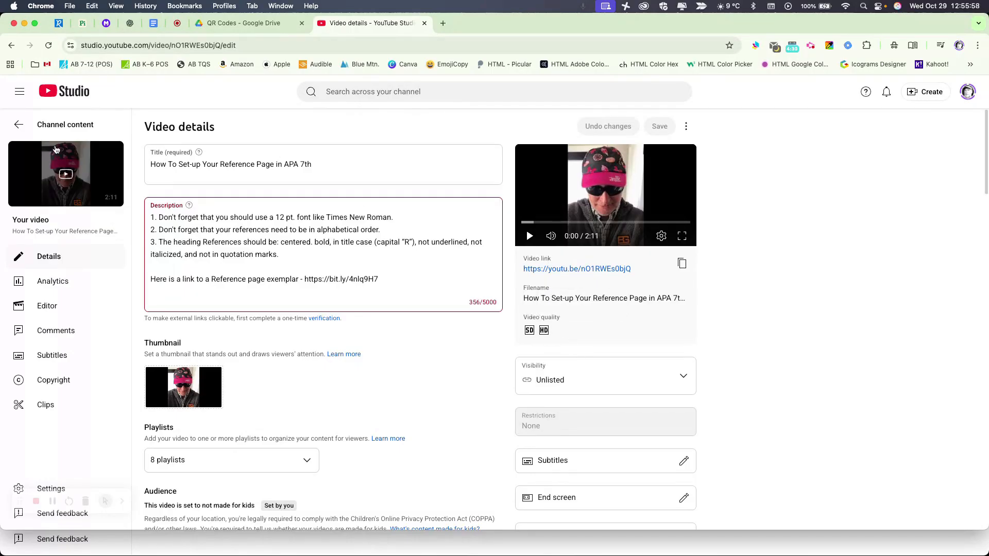
Return to the channel content list, open "How To Set-up Your Reference Page in APA 7th" on YouTube, and pause playback
left_click(20, 125)
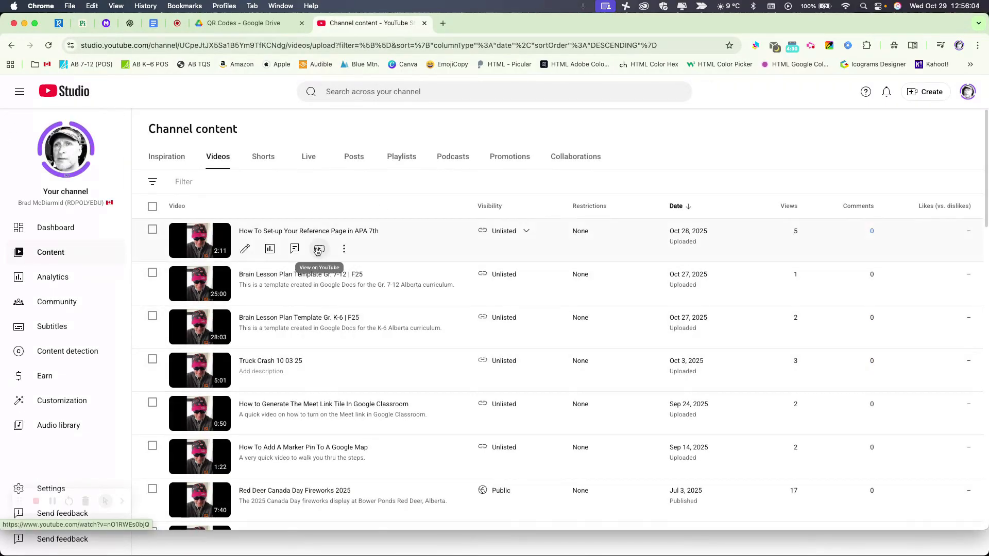
left_click(319, 249)
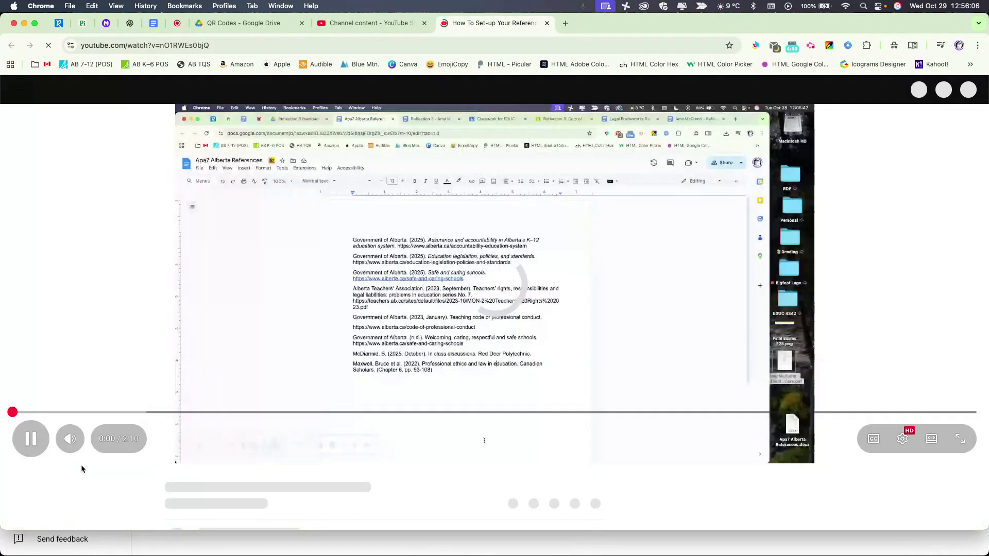
left_click(31, 447)
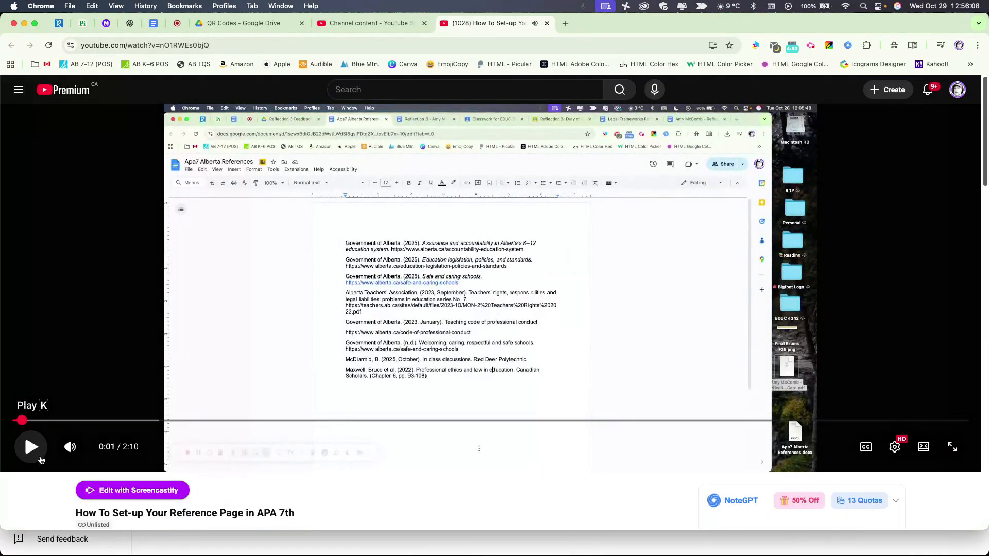
View the playback quality options available for the paused video
left_click(895, 448)
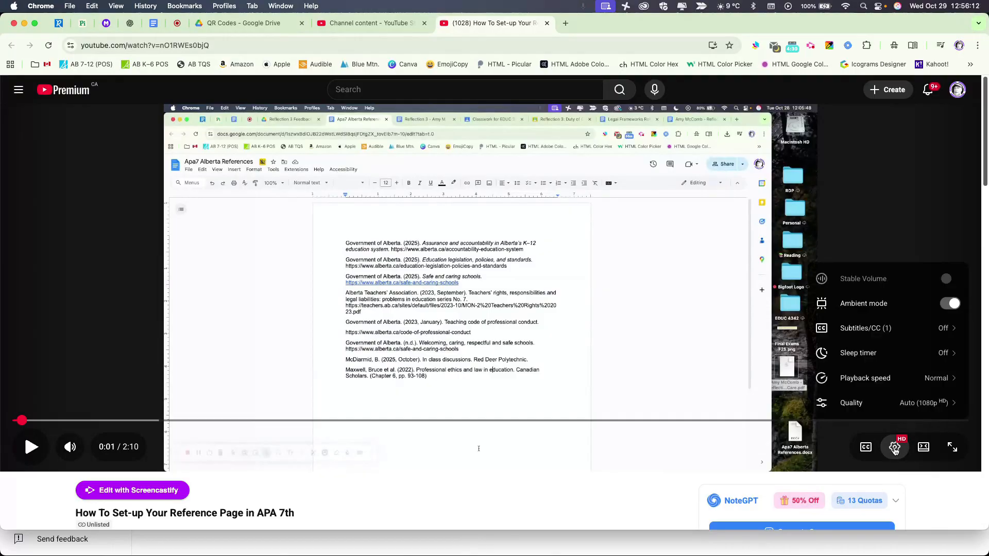
left_click(929, 405)
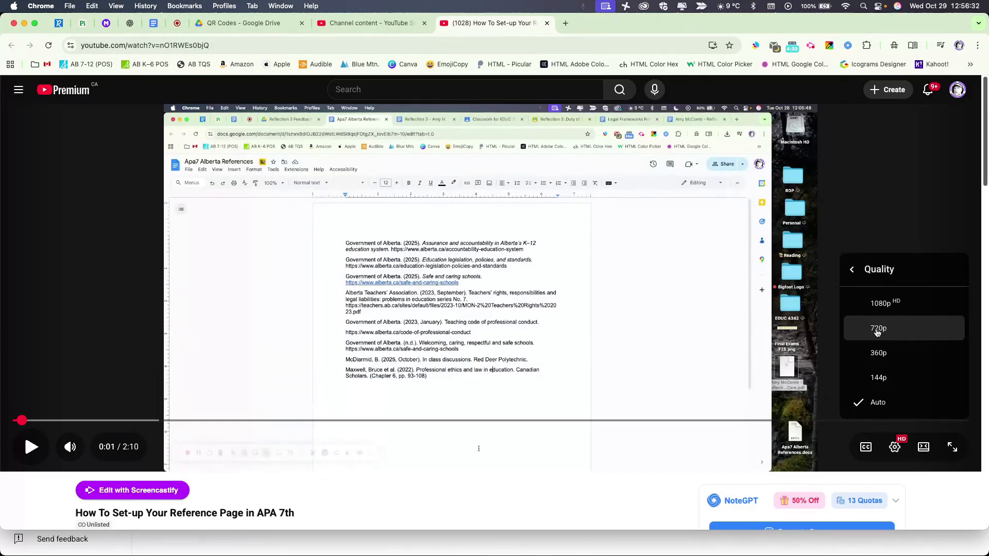
Set the playback quality to 1080p and scrub the paused video to 0:11, 1:04 and finally 2:04
left_click(884, 306)
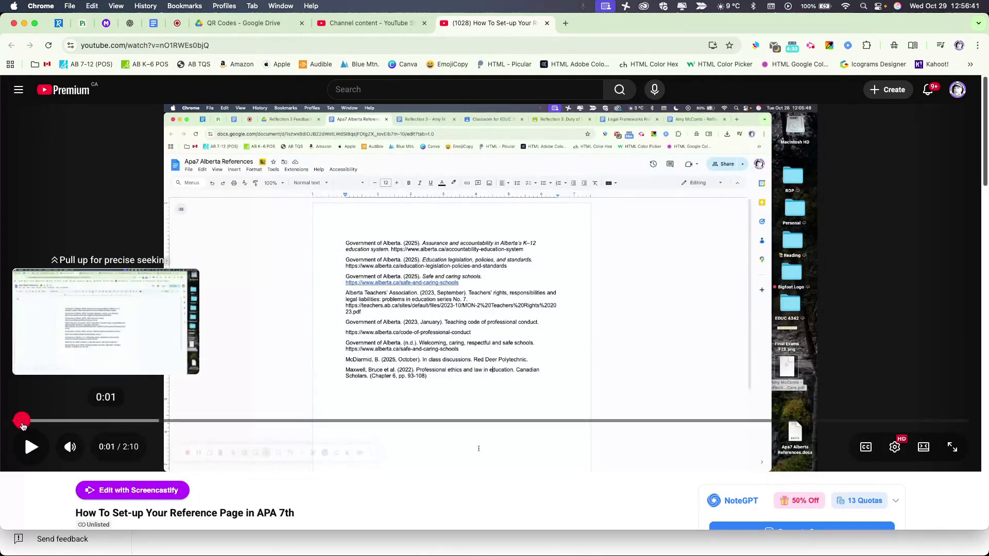
left_click_drag(29, 421, 97, 422)
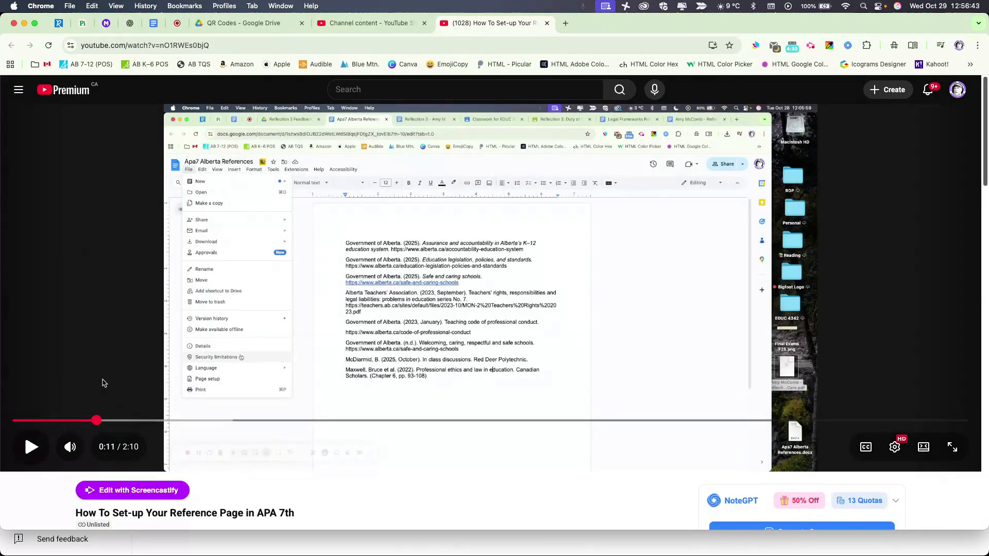
left_click(482, 421)
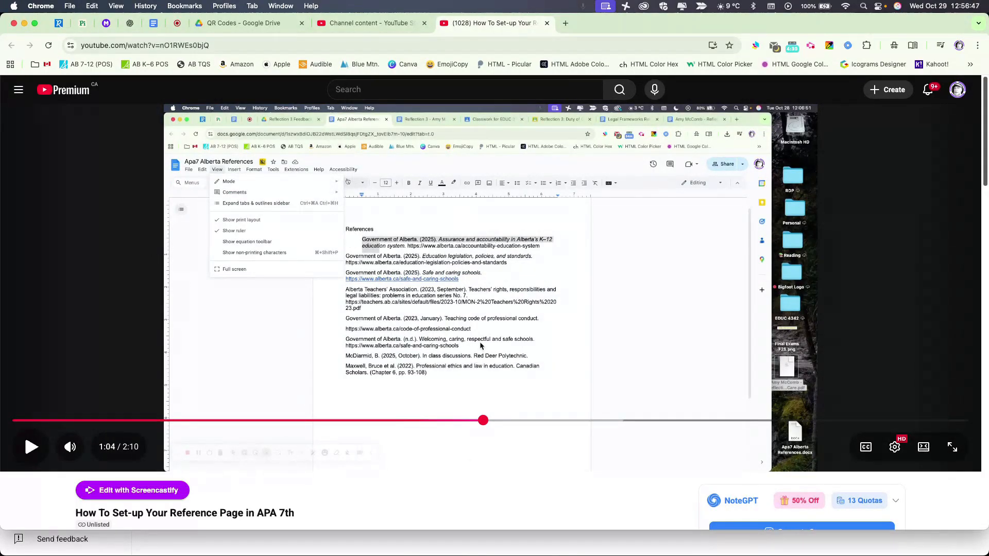
left_click_drag(485, 421, 927, 441)
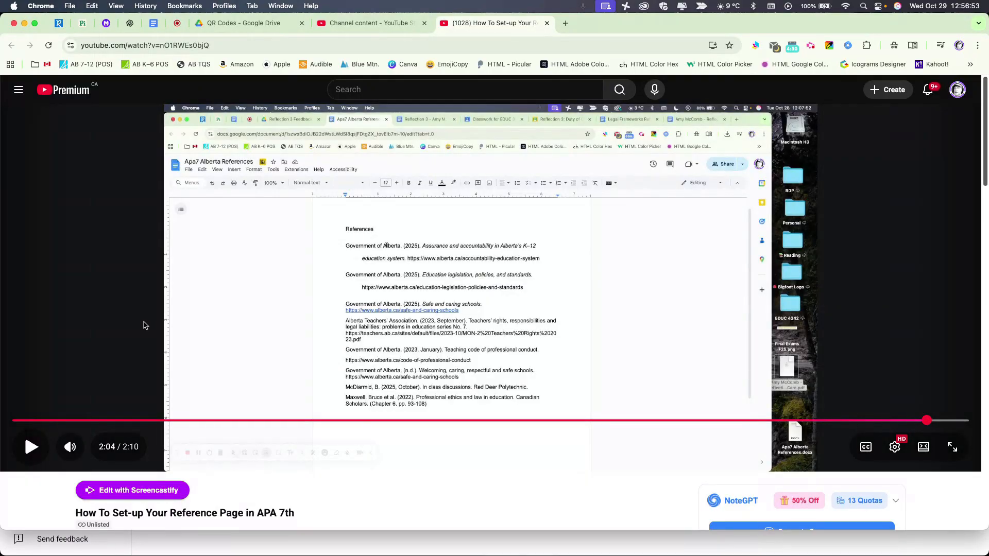
Expand the video's full description, review its reference-page tips, exemplar link and transcript section, and return to the player
scroll(176, 336, "down", 3)
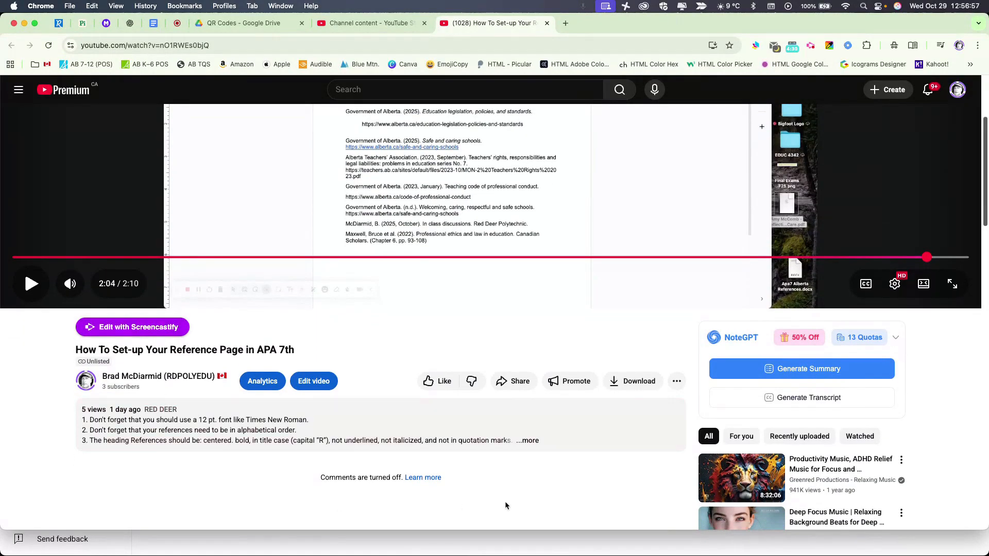
left_click(534, 440)
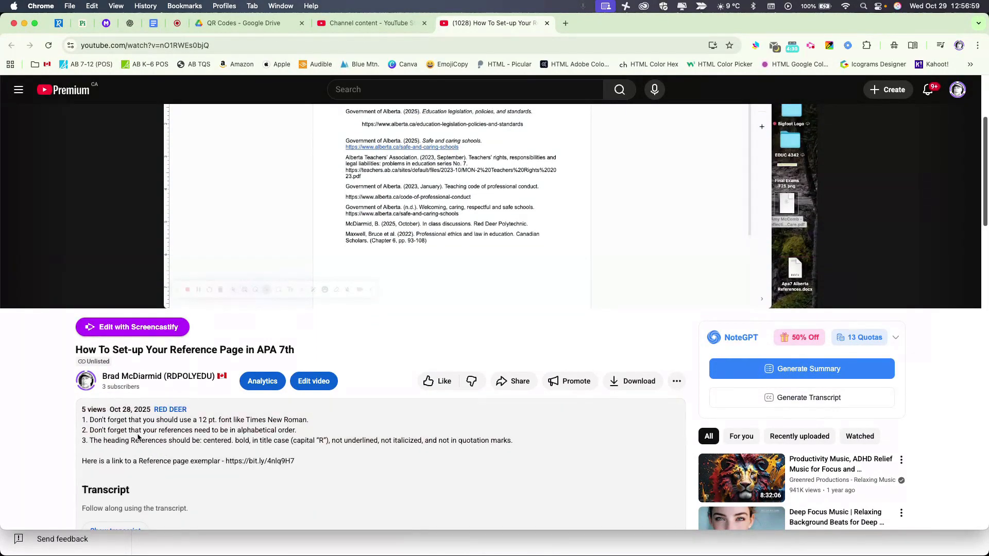
scroll(154, 433, "down", 2)
scroll(307, 407, "up", 4)
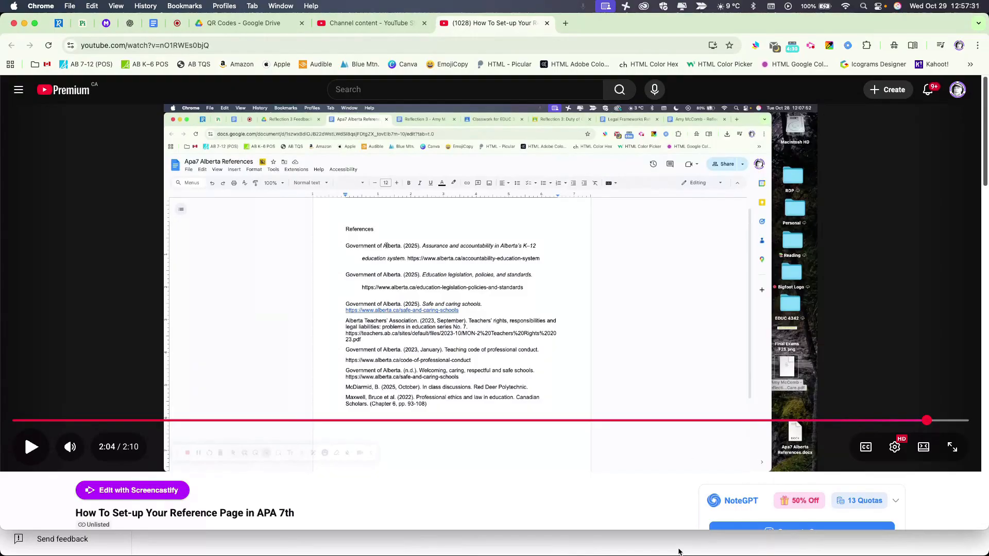
key("super+grave")
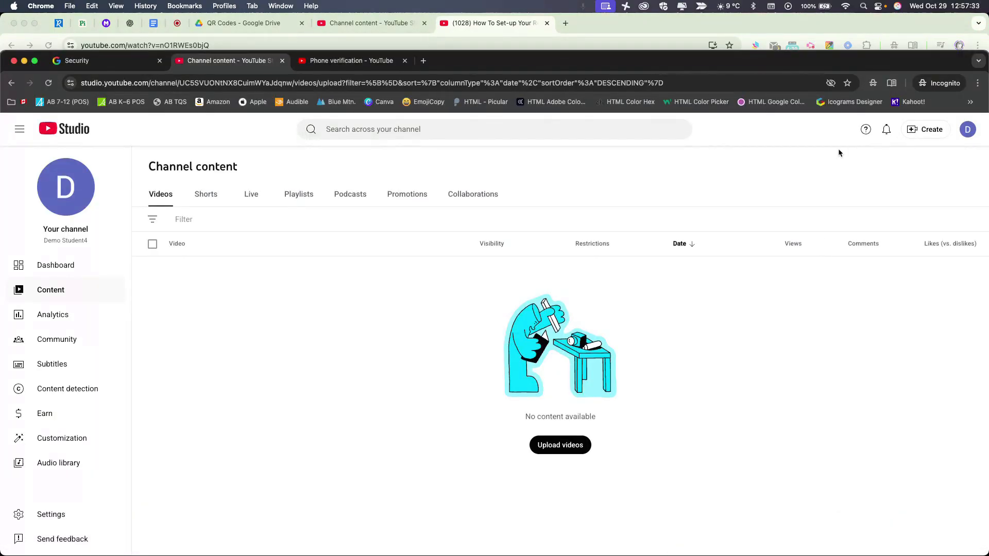
left_click(760, 15)
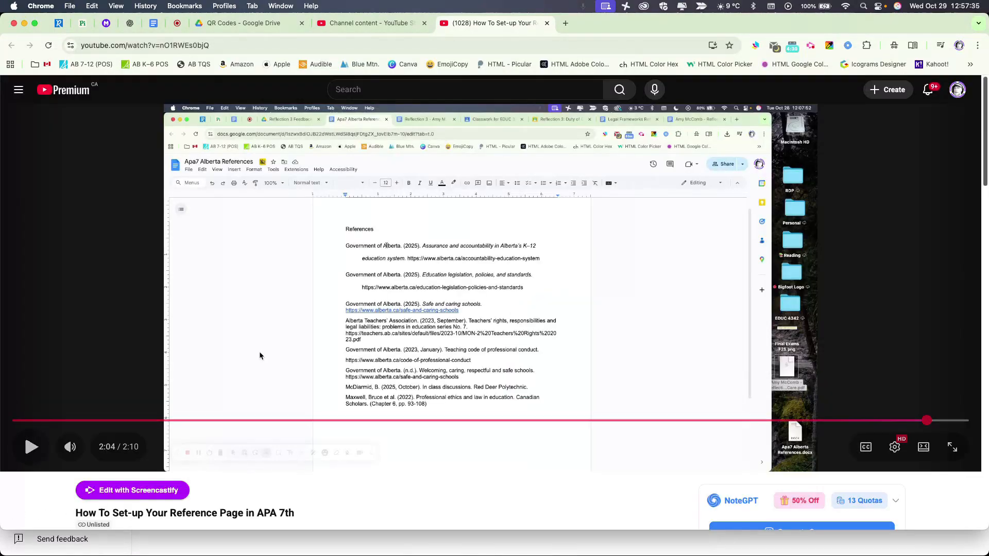